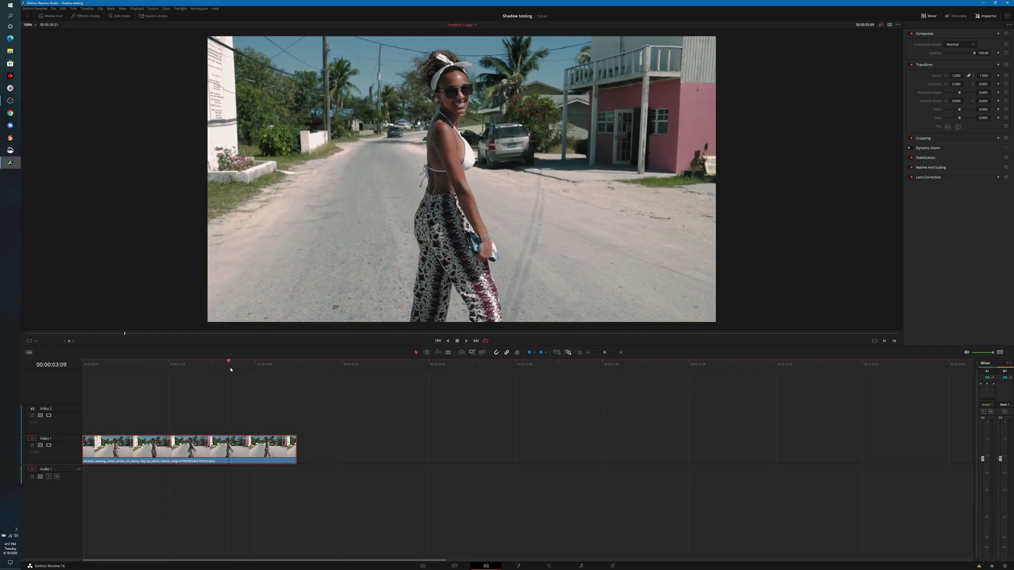
Preview the clip on Video 1 from its start and convert it to a new Fusion clip.
key("space")
key("Home")
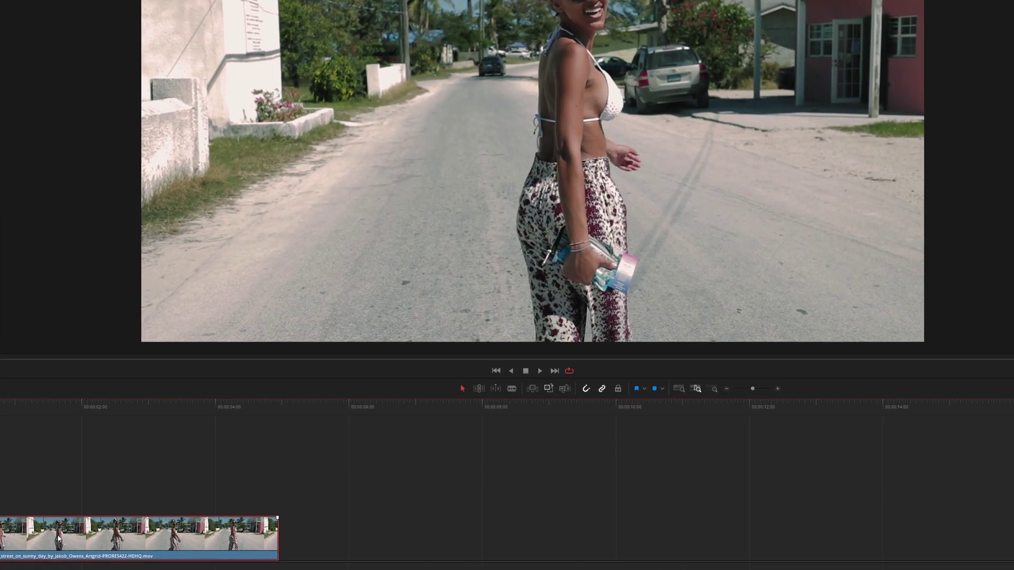
right_click(167, 463)
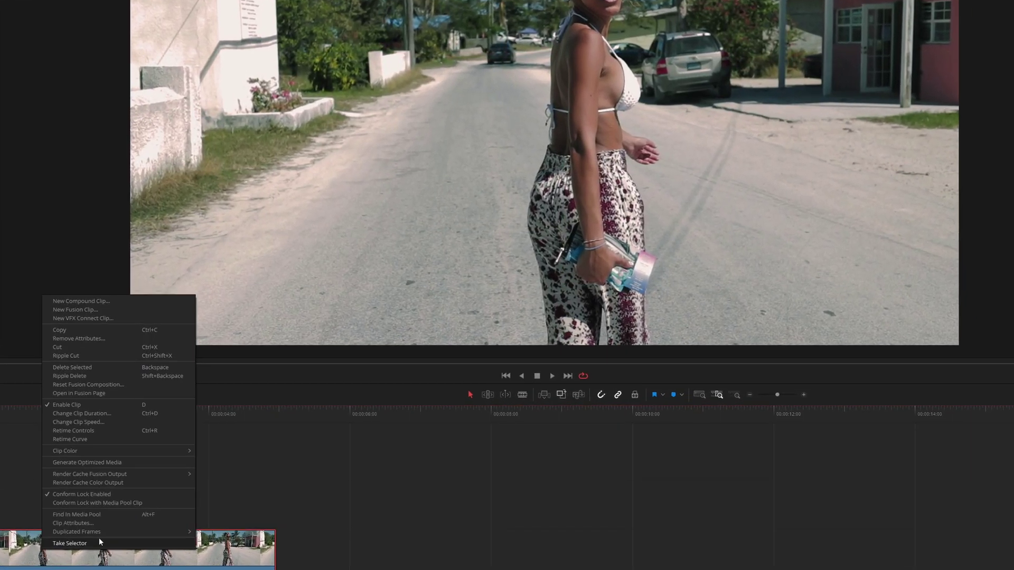
left_click(103, 310)
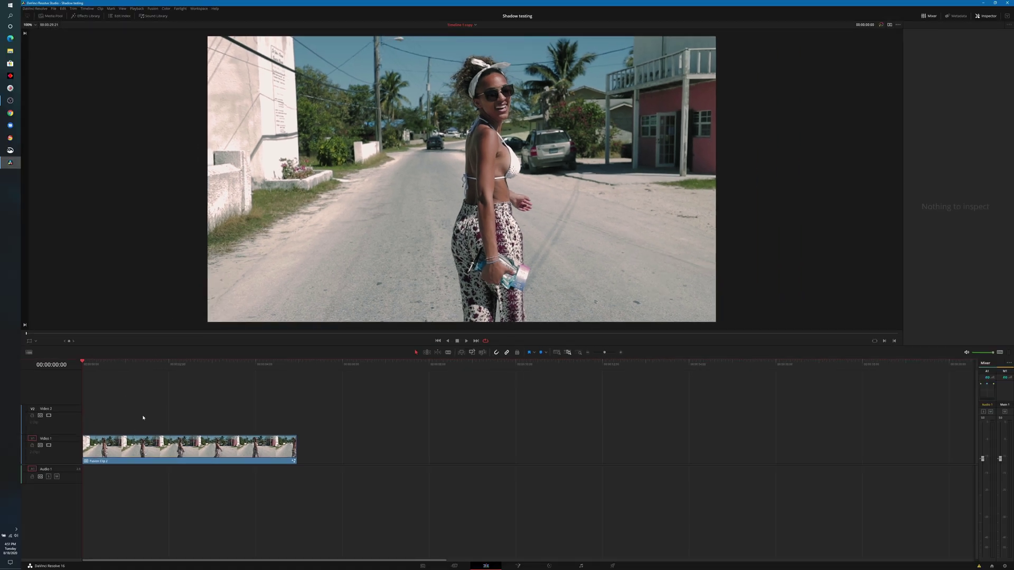
Open the clip on the Fusion page and spread the MediaIn1 and MediaOut1 nodes far apart.
left_click(519, 566)
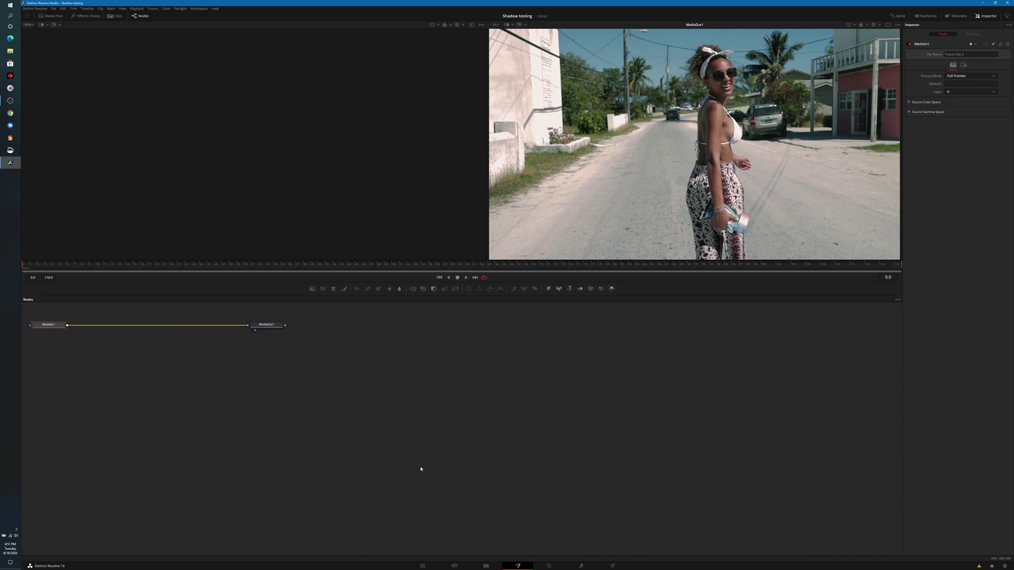
left_click_drag(276, 330, 830, 340)
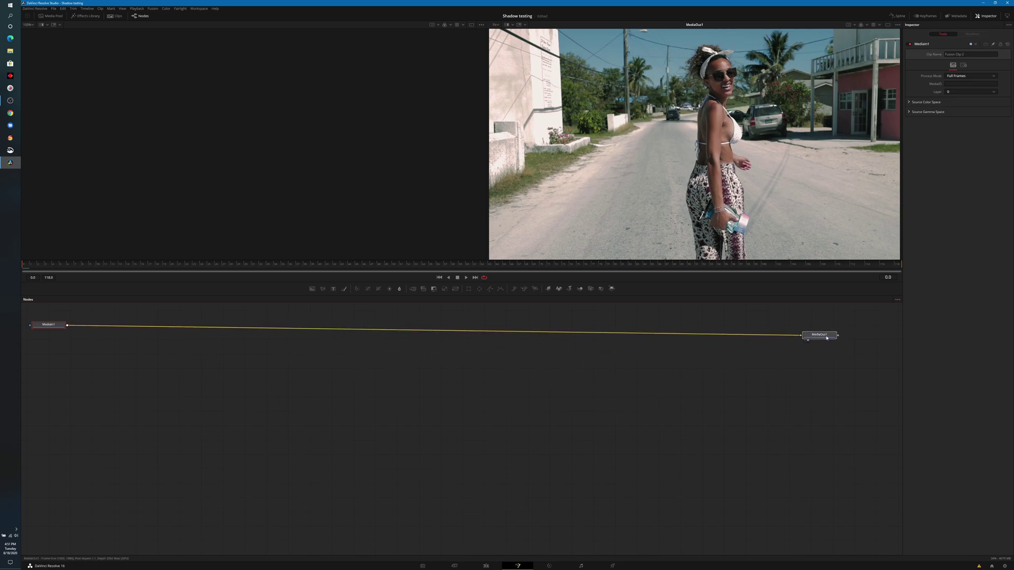
left_click_drag(57, 327, 83, 340)
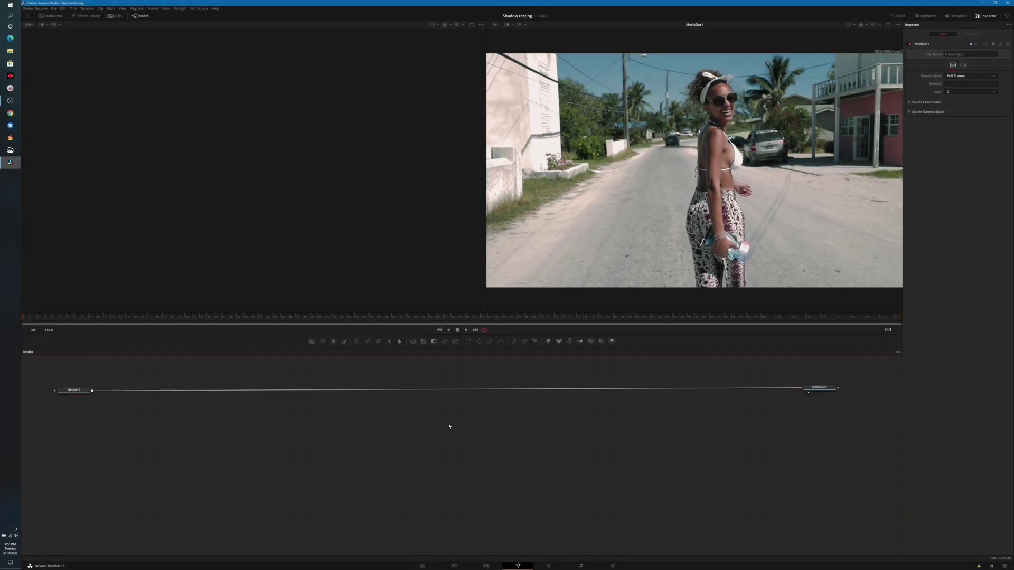
Add a Camera Tracker node and insert it into the connection between MediaIn1 and MediaOut1.
key("shift+space")
type("wan")
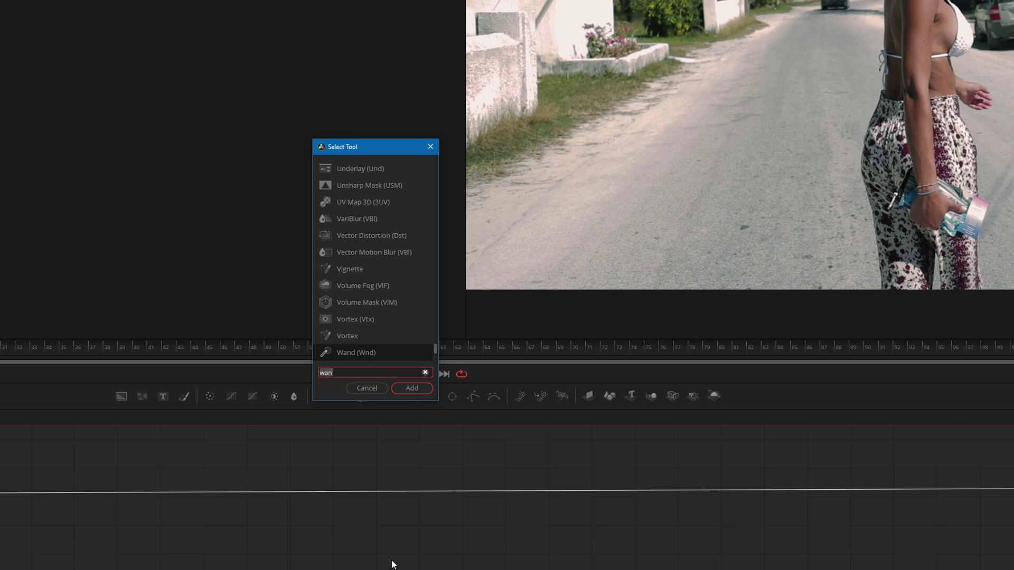
key("BackSpace")
key("BackSpace")
key("BackSpace")
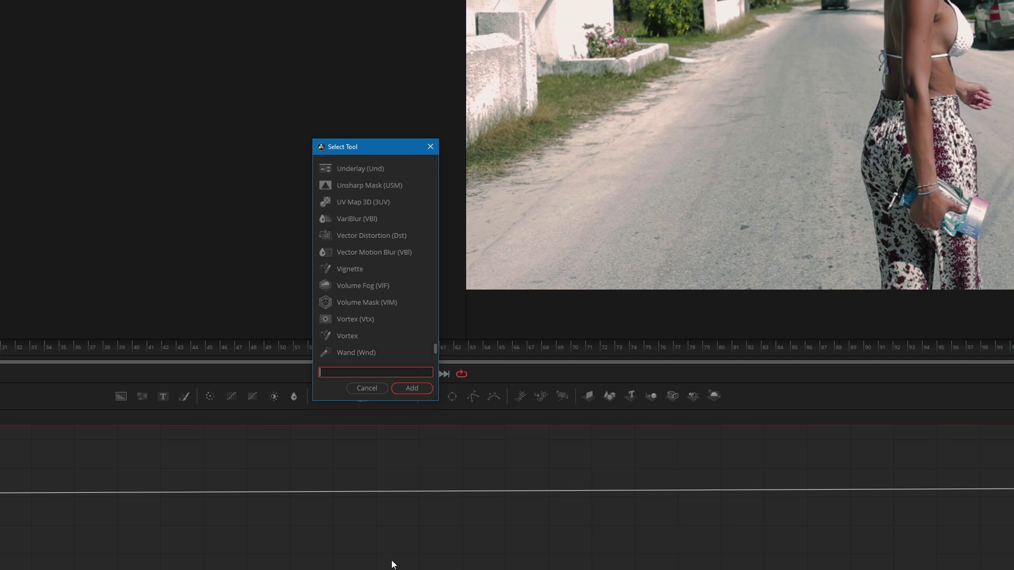
type("camer")
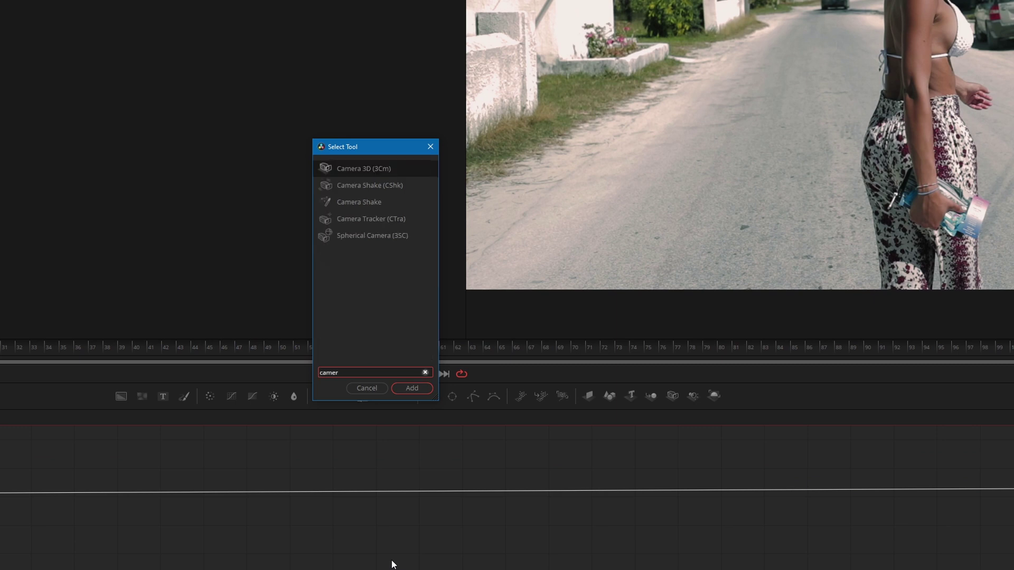
left_click(372, 219)
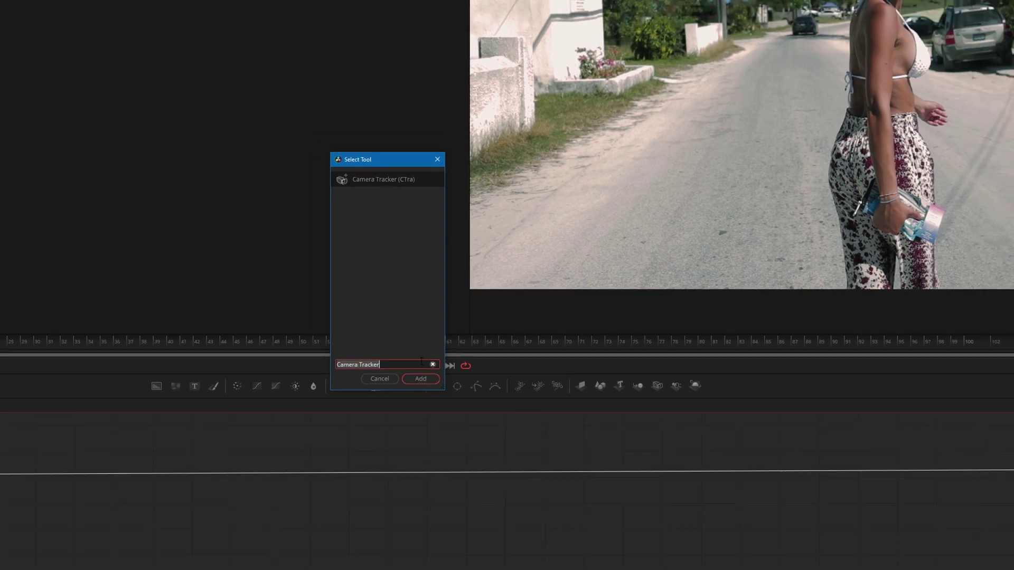
left_click(412, 388)
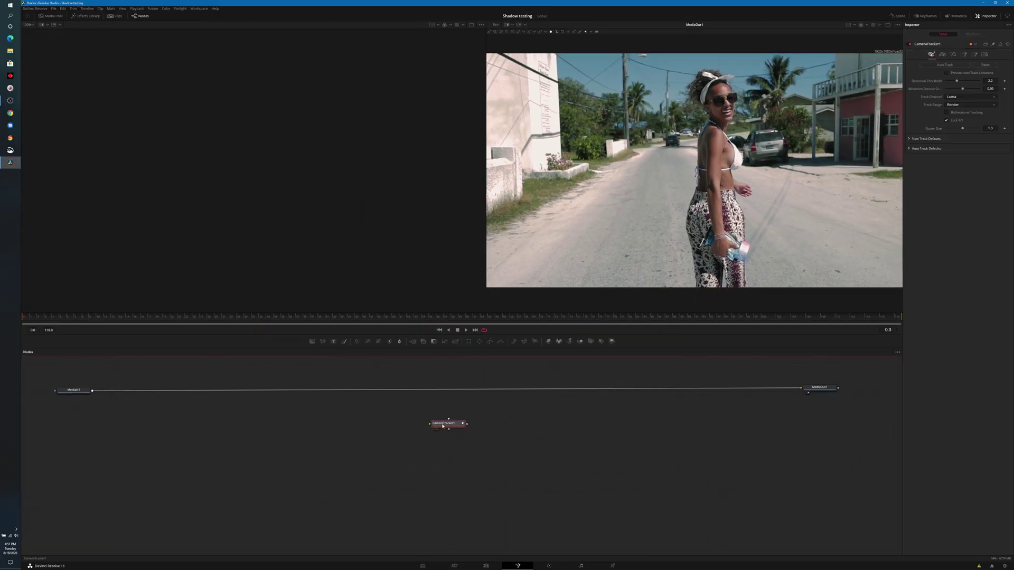
left_click_drag(442, 426, 415, 394)
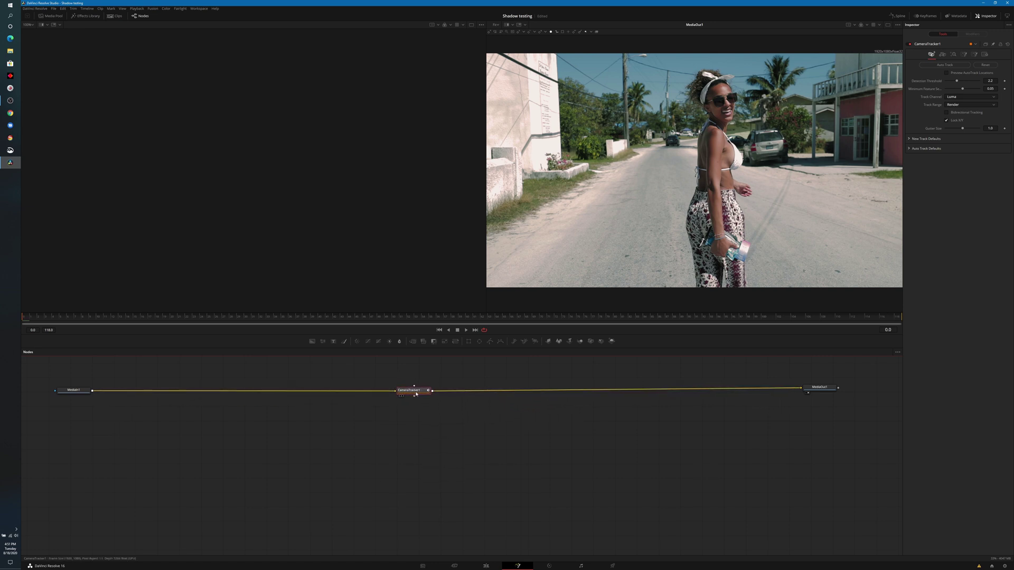
Return to the first frame and show the output in a single large viewer.
left_click(268, 318)
left_click_drag(267, 319, 3, 312)
left_click(888, 25)
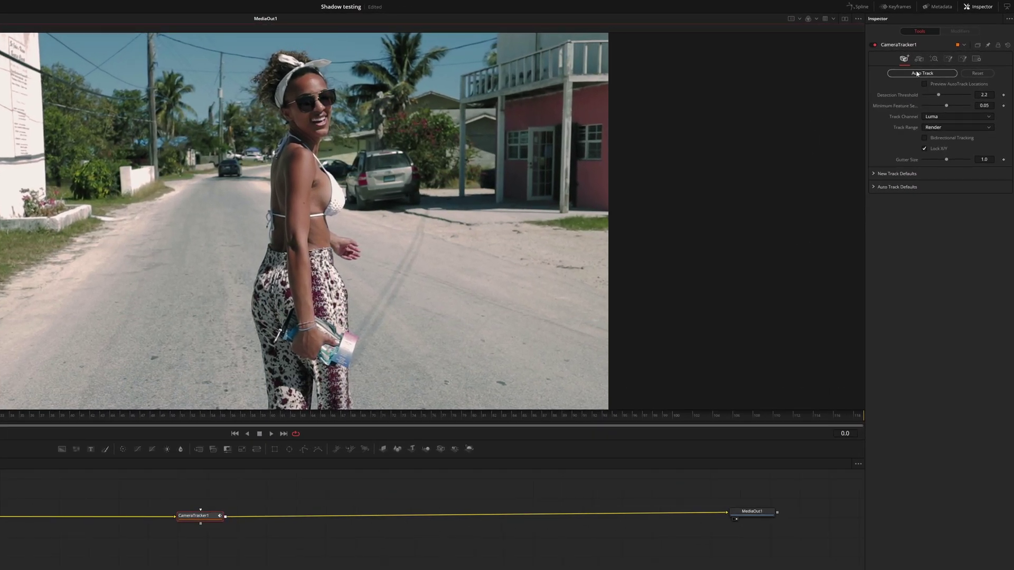
Auto-track the footage with CameraTracker1 and solve the camera motion.
left_click(913, 75)
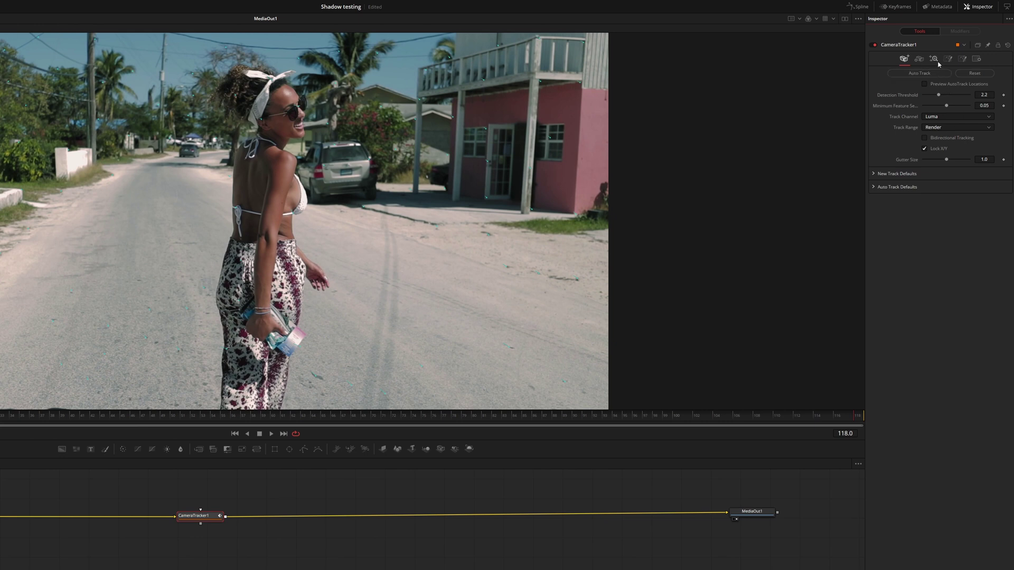
left_click(935, 61)
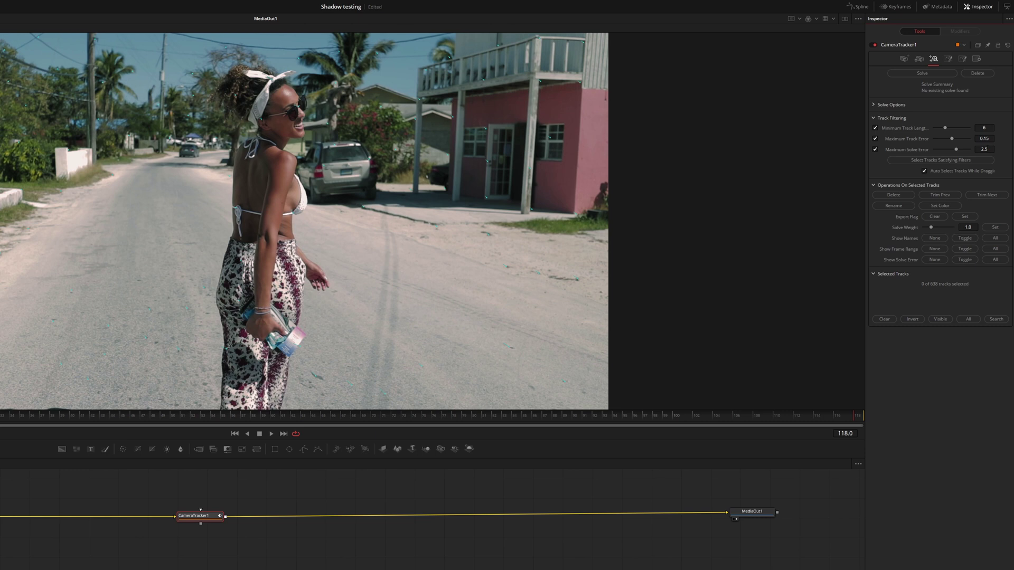
left_click(942, 74)
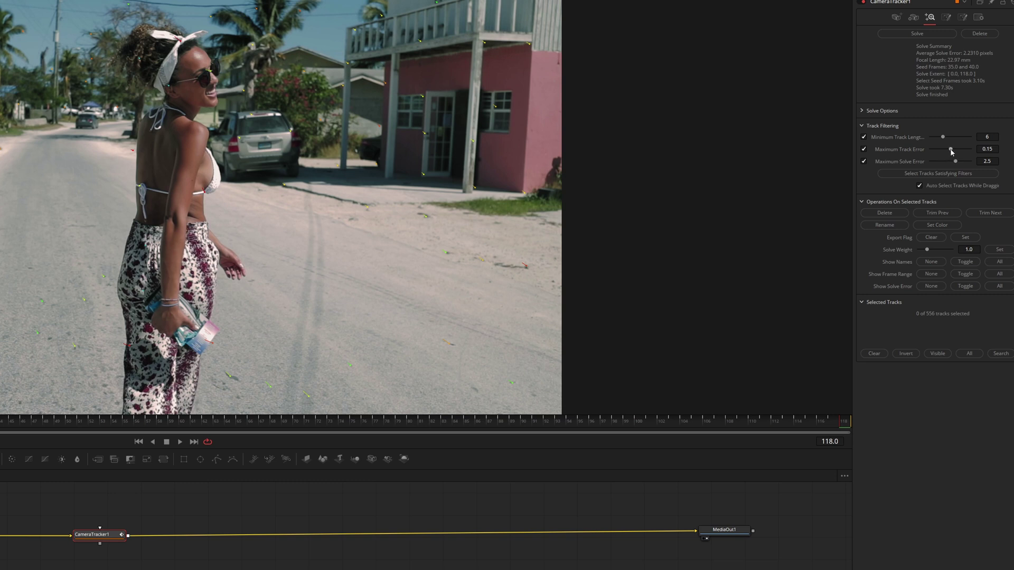
Set the Maximum Track Error filter to 0.121, delete the selected tracks and solve the camera again.
left_click_drag(952, 152, 947, 152)
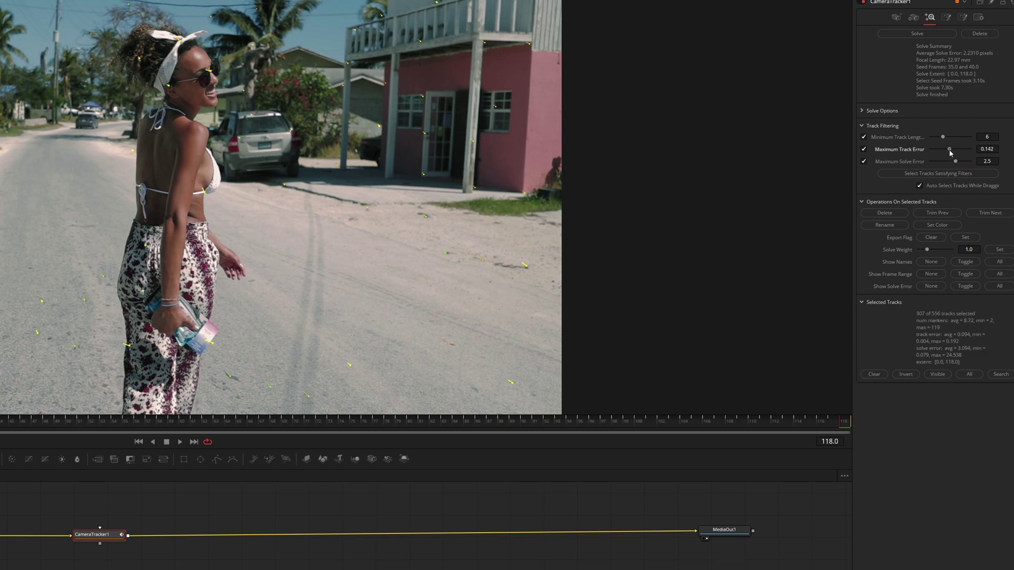
left_click(886, 214)
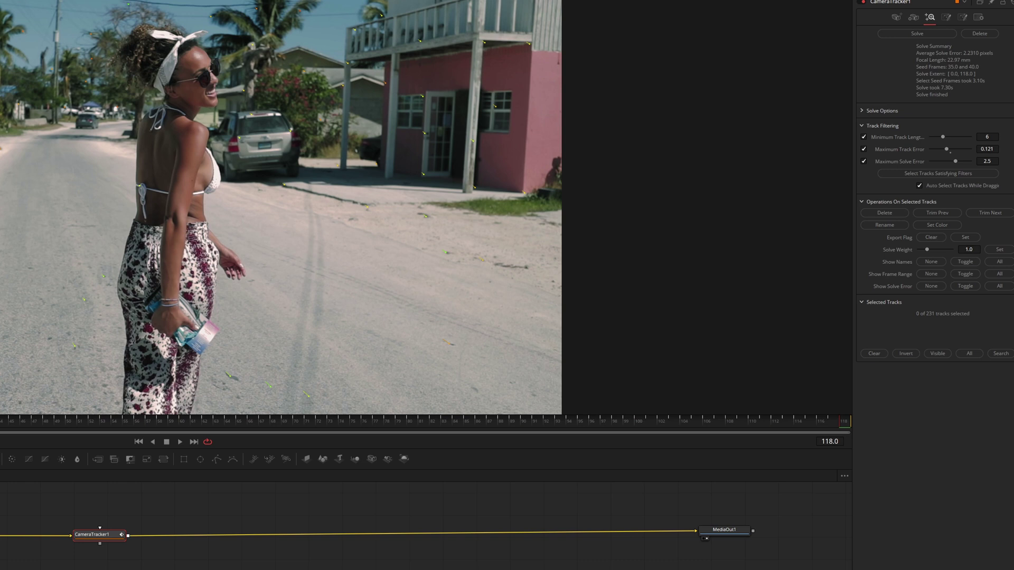
left_click(940, 35)
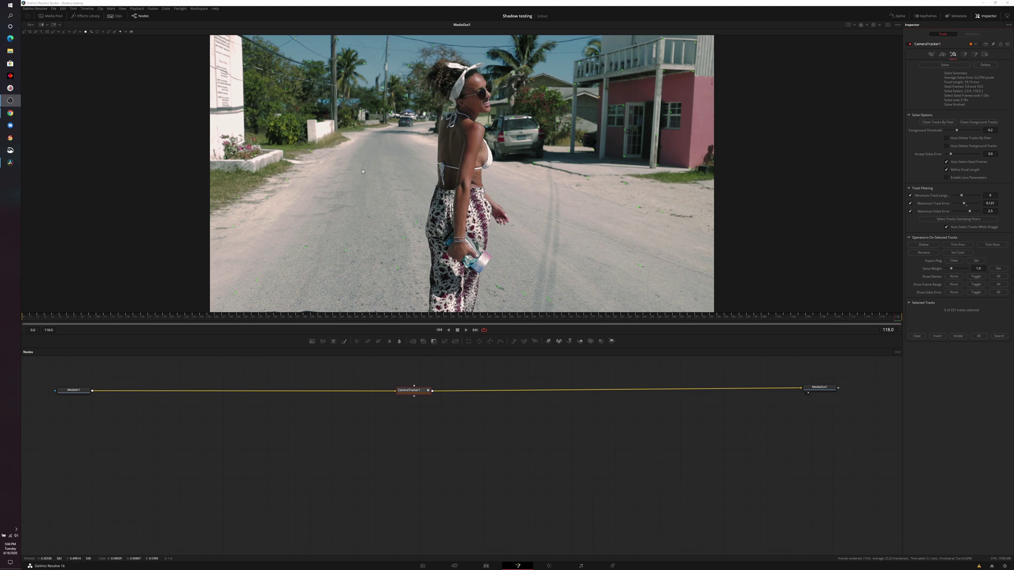
Turn on Darken Image in CameraTracker1's display options to make the track markers stand out.
left_click(974, 54)
left_click(975, 55)
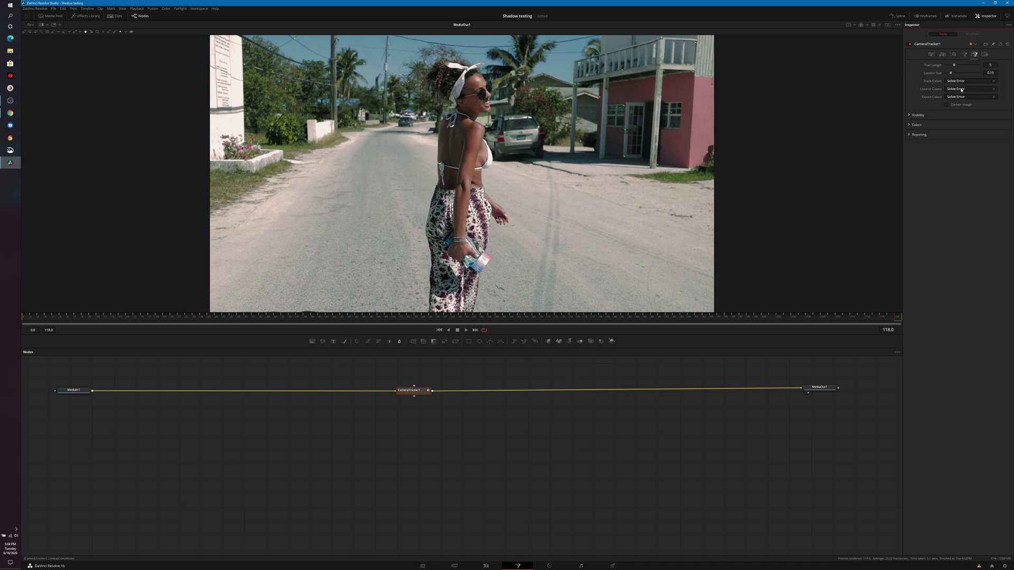
left_click(960, 106)
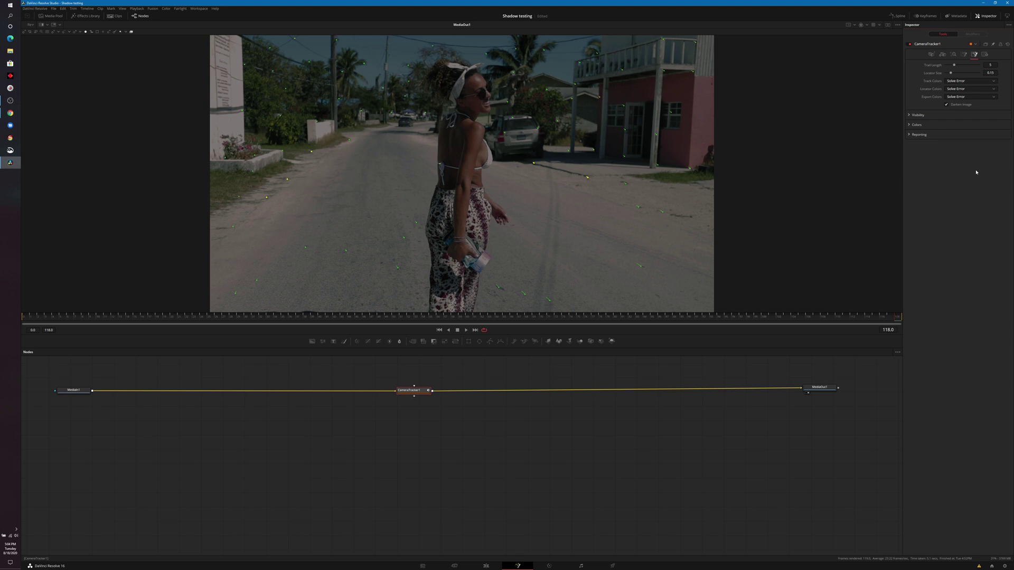
Switch the 3D Scene Transform to Unaligned and set the XZ ground-plane orientation and the origin from the selected tracks.
left_click(964, 55)
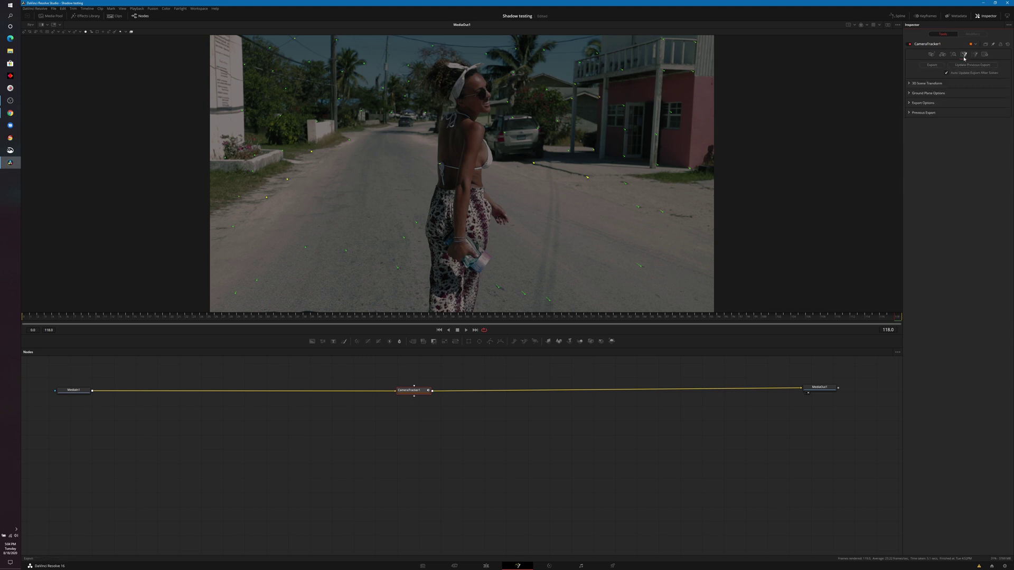
left_click(946, 84)
left_click(959, 117)
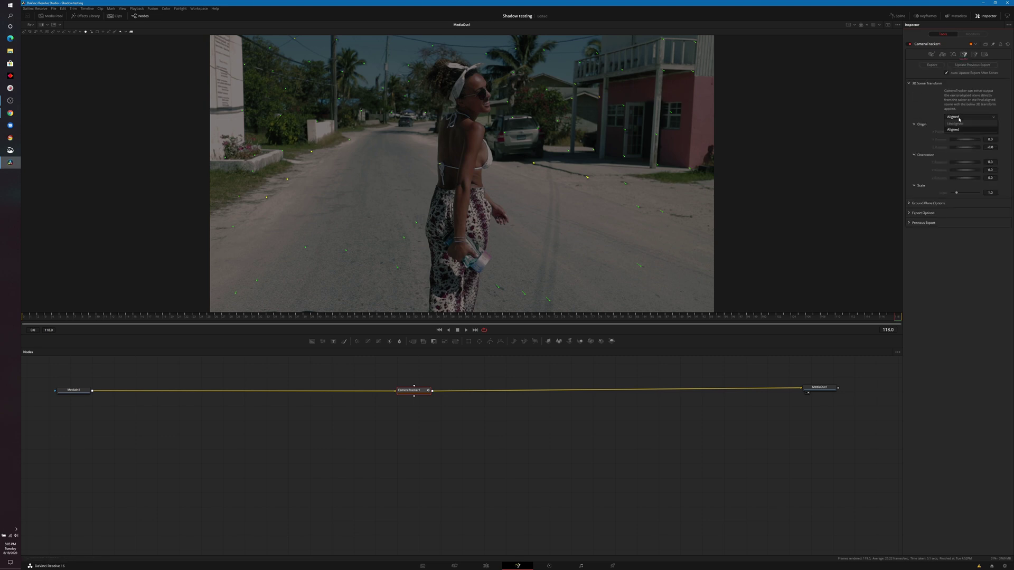
left_click(959, 124)
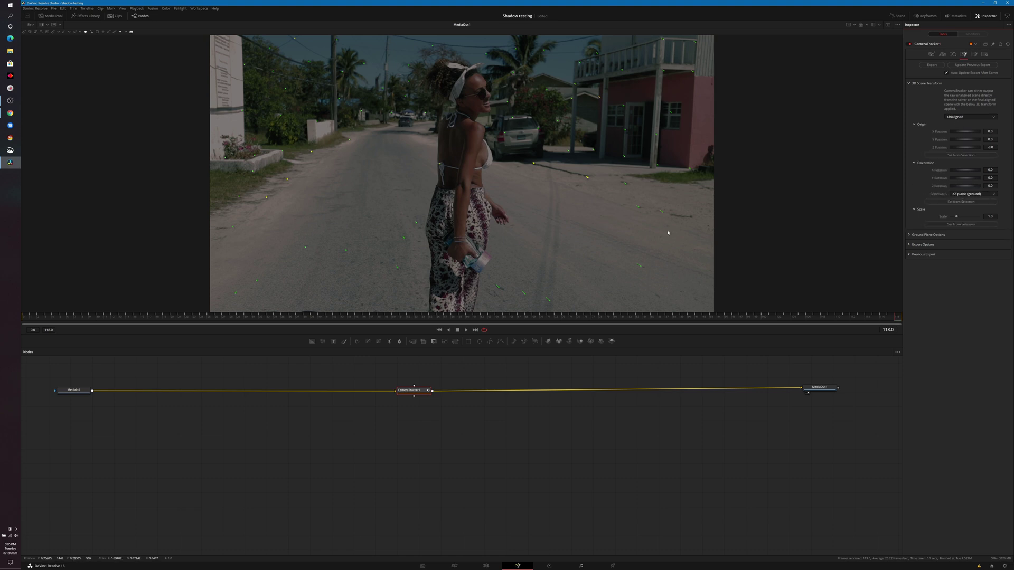
left_click(959, 201)
left_click(961, 155)
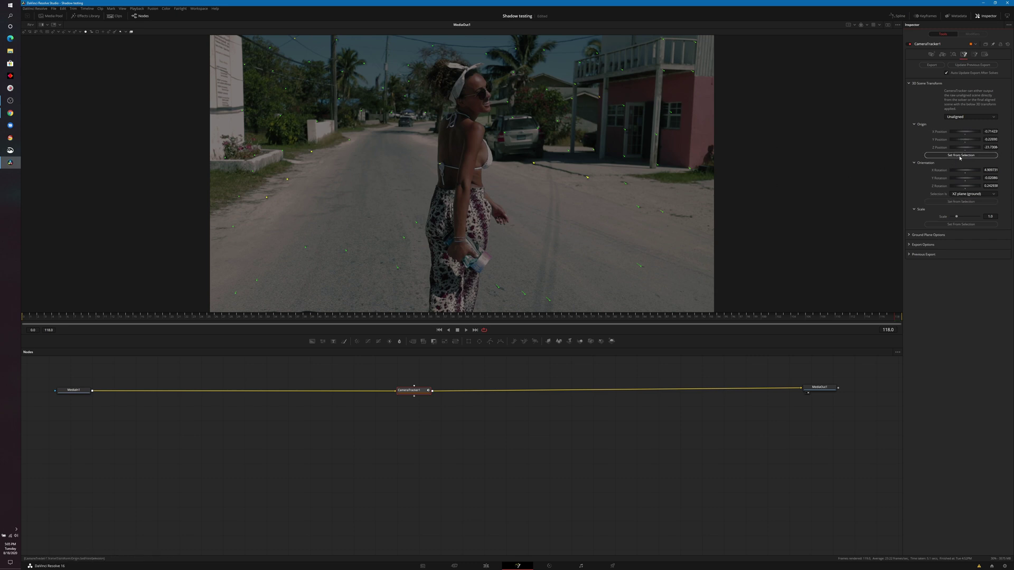
Export the solved camera scene to nodes and show Merge3D1 in the viewer.
left_click(932, 66)
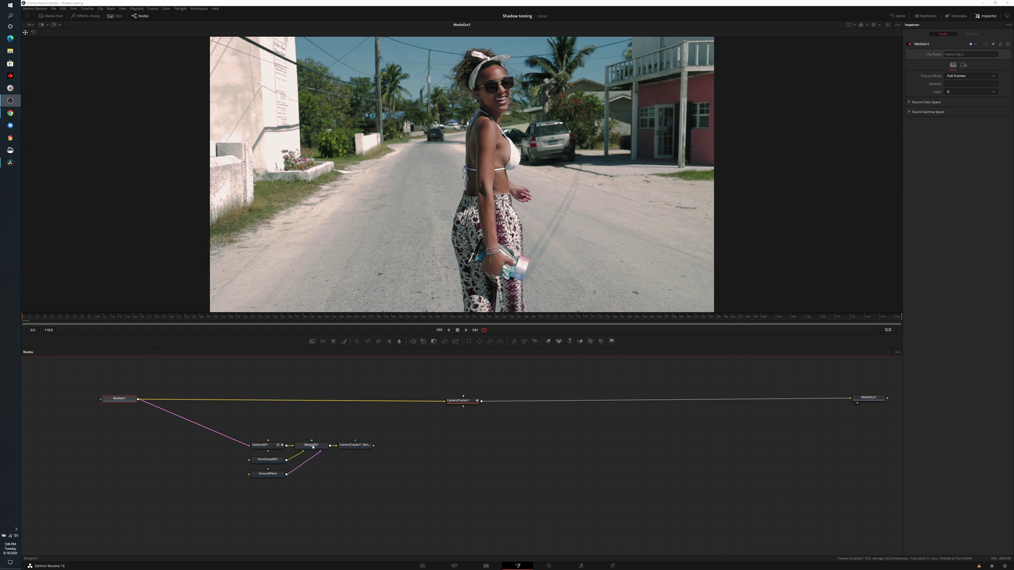
left_click_drag(313, 447, 364, 265)
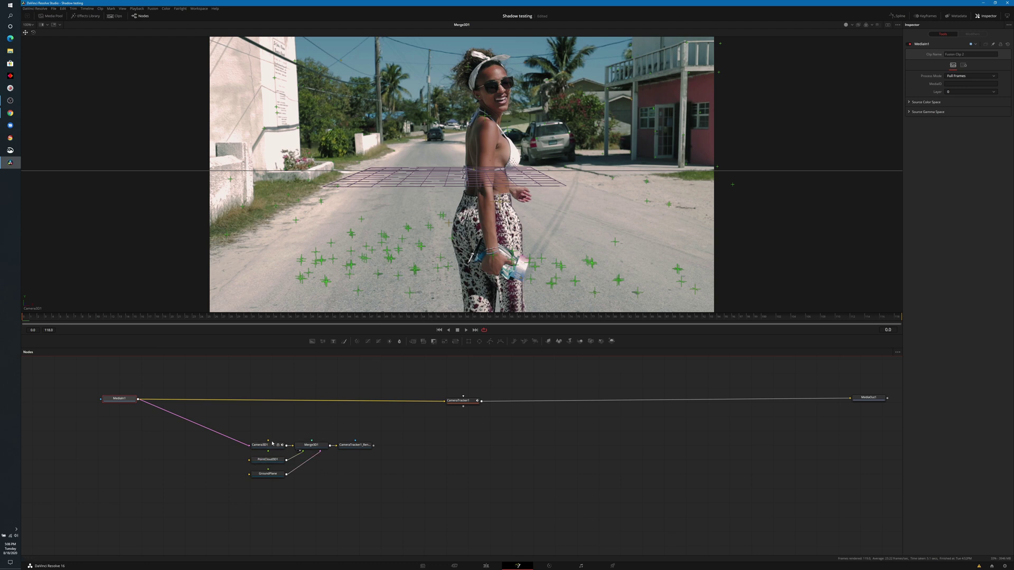
Look at the tracked 3D scene through the Perspective camera, and return the viewer to Camera3D1.
right_click(709, 213)
mouse_move(745, 254)
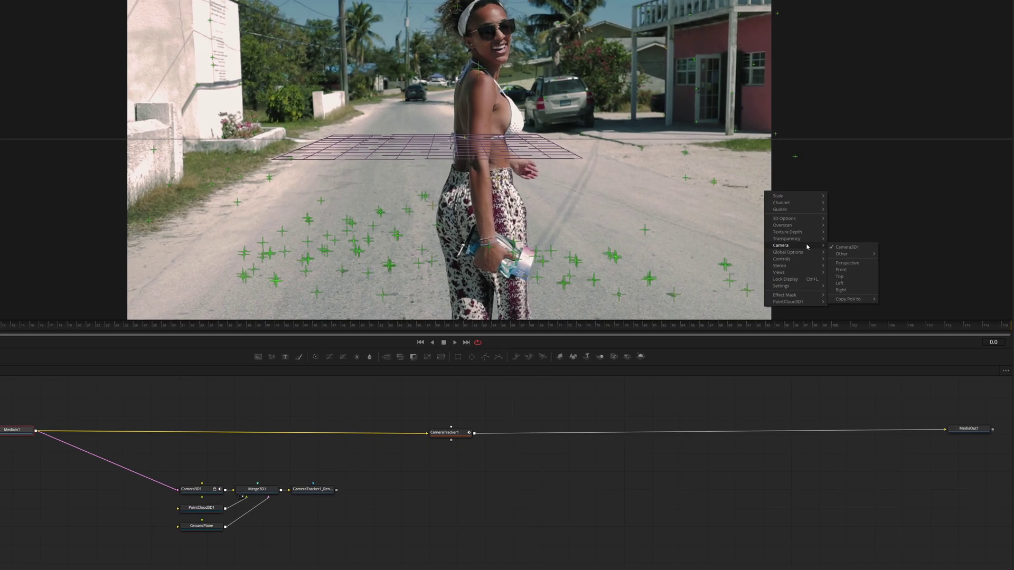
left_click(868, 262)
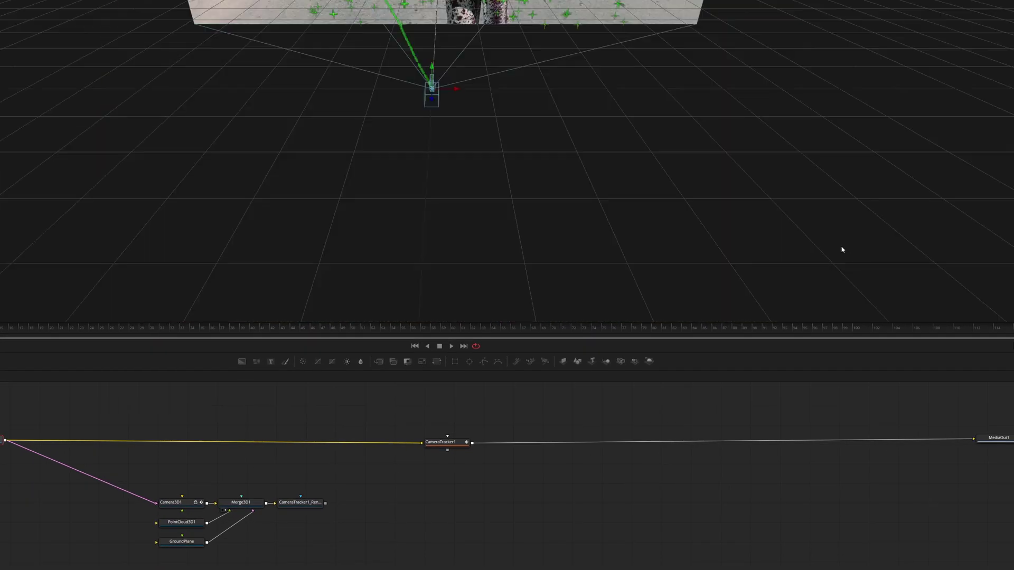
right_click(689, 114)
mouse_move(744, 175)
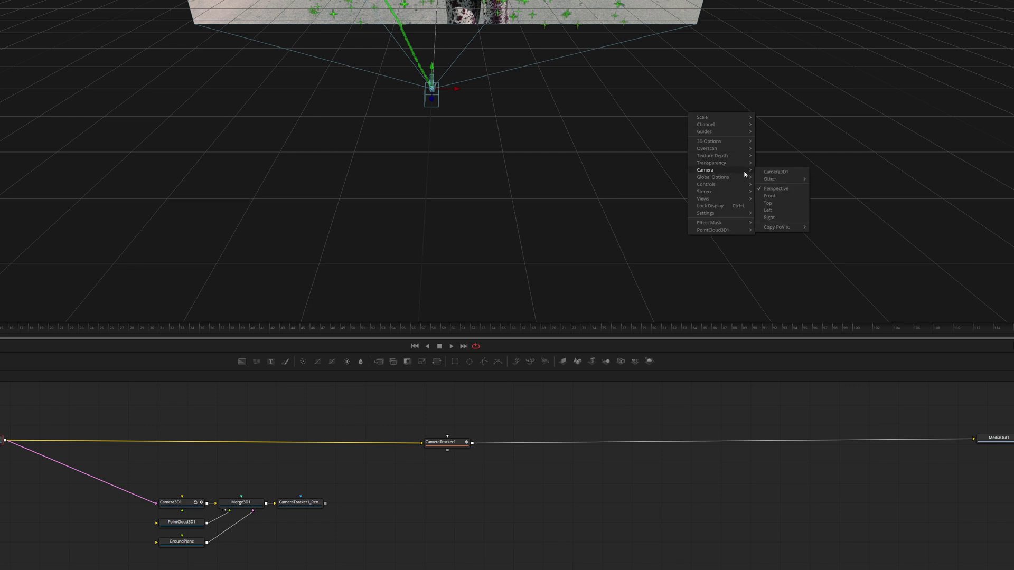
left_click(775, 172)
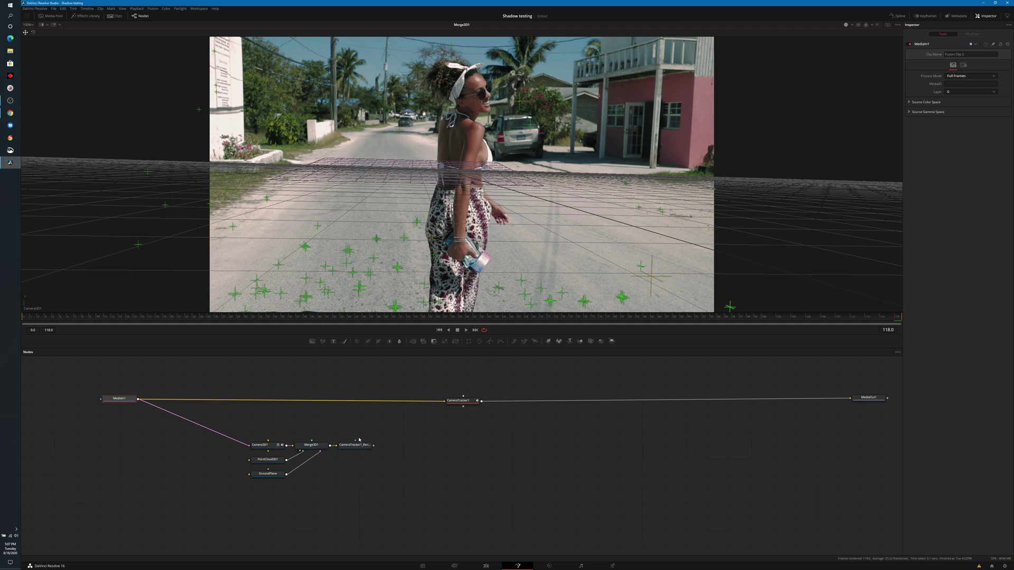
Rotate the GroundPlane node slightly around its Y axis.
left_click(268, 474)
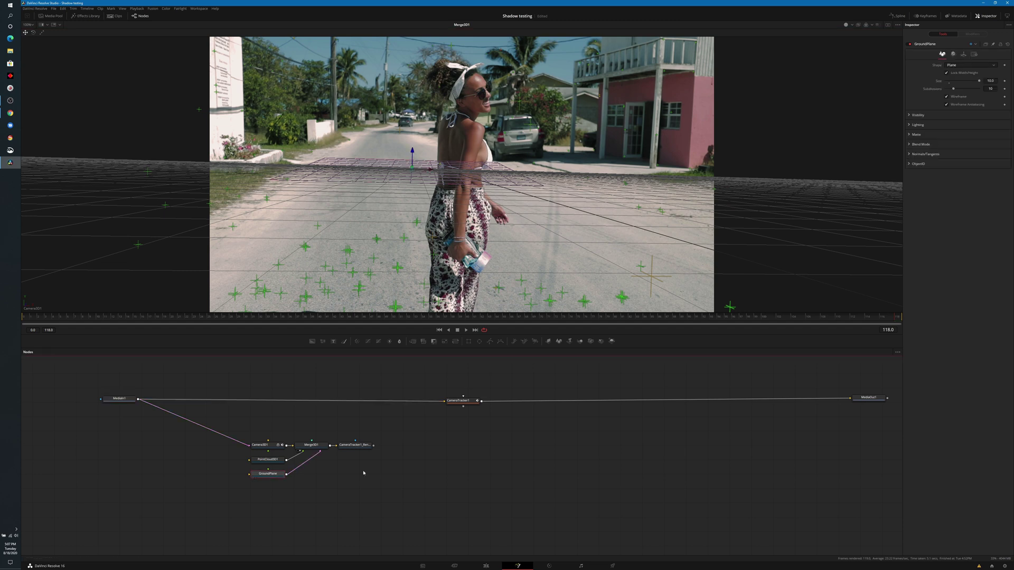
left_click(964, 54)
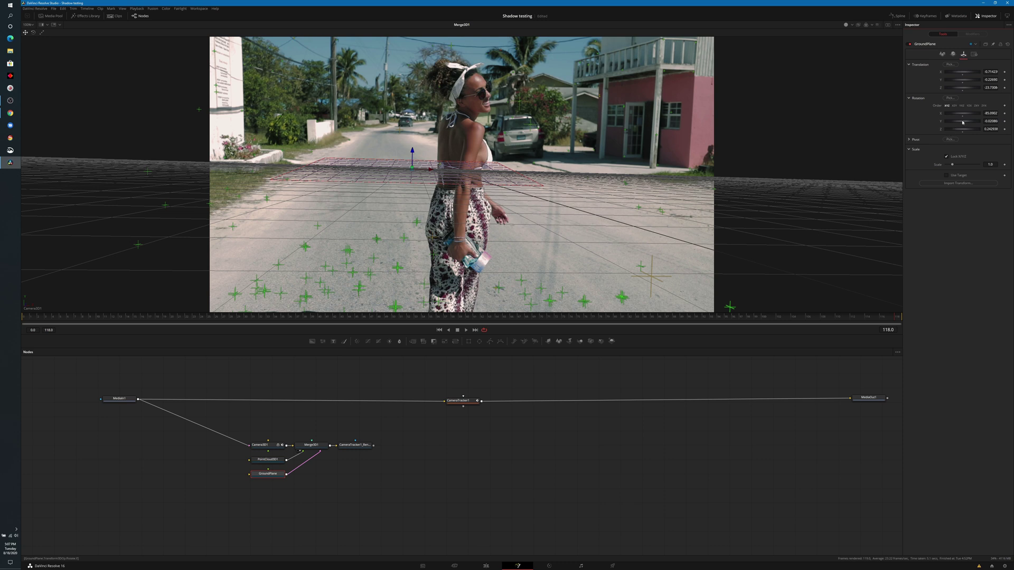
left_click_drag(962, 121, 969, 121)
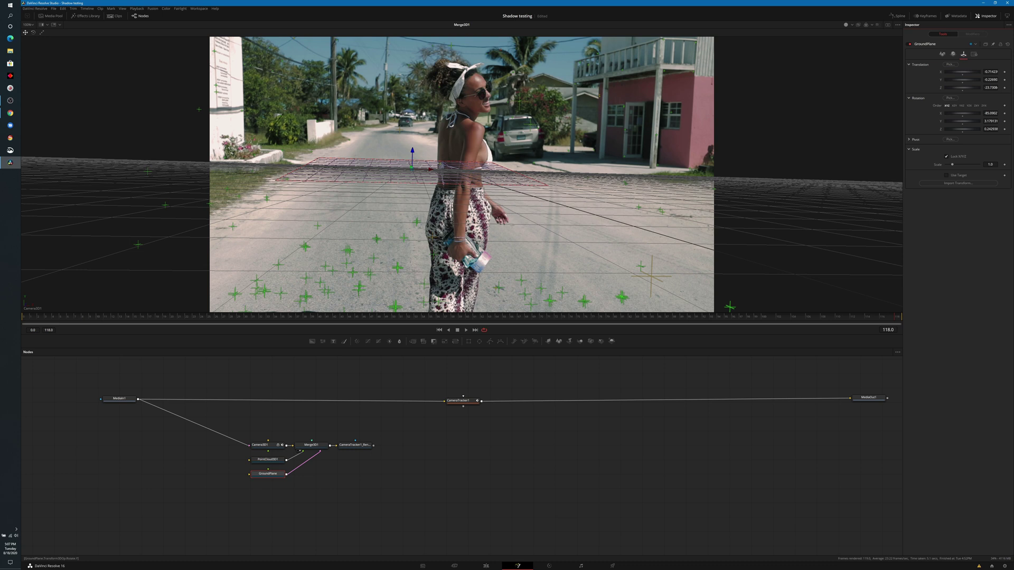
Turn off the GroundPlane's wireframe at the clip's start, and scrub through the shot to check how the solid plane tracks.
left_click_drag(881, 318, 24, 316)
left_click(942, 54)
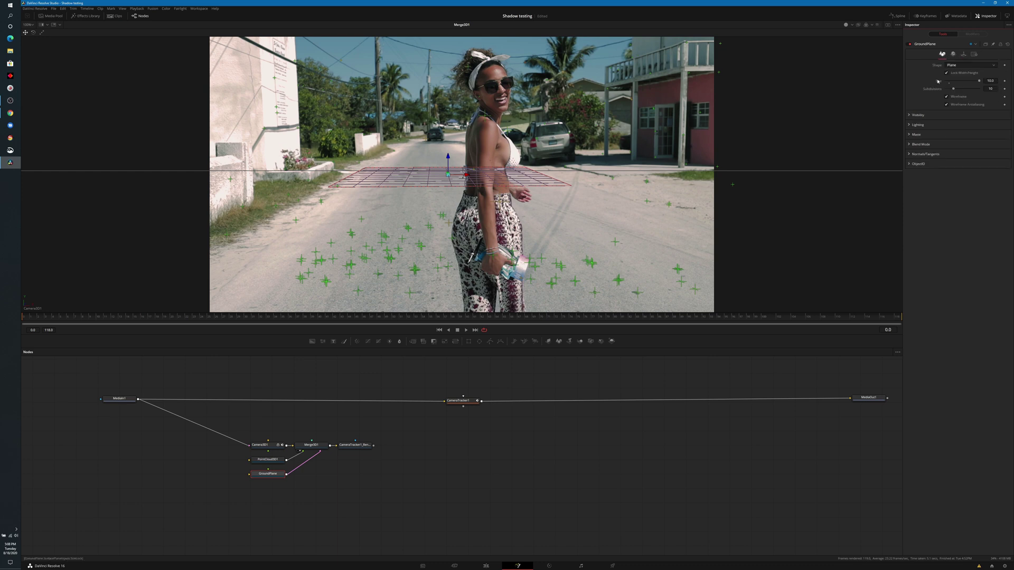
left_click(913, 116)
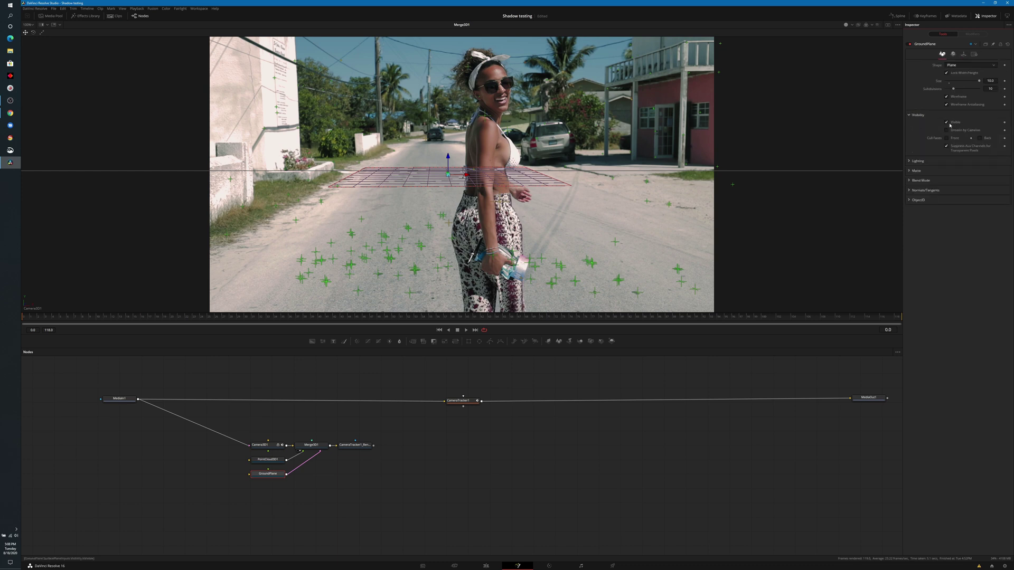
left_click(947, 97)
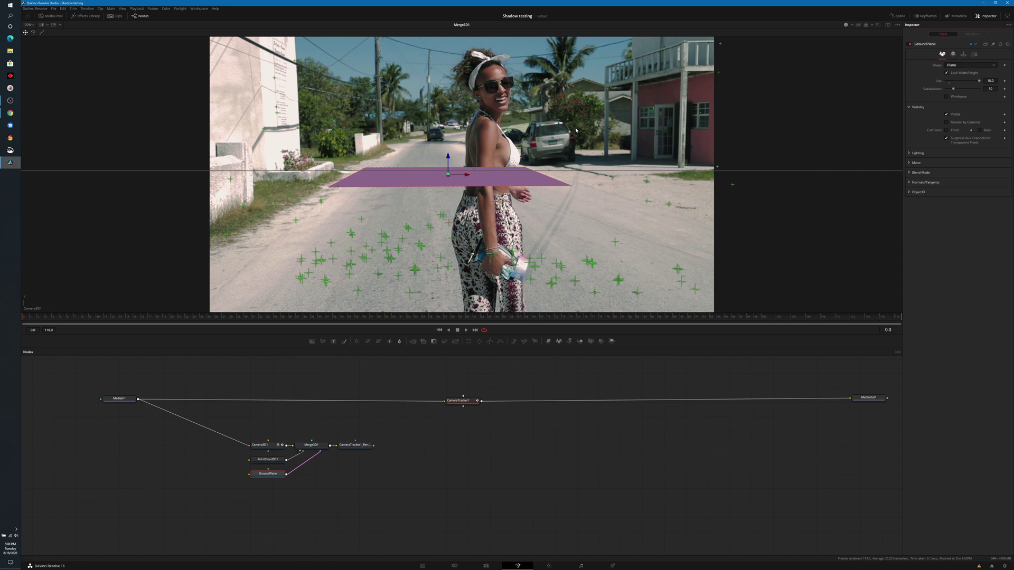
left_click_drag(27, 319, 136, 328)
Add a Shape 3D node to the node graph and show it in a second viewer beside Merge3D1.
left_click(614, 474)
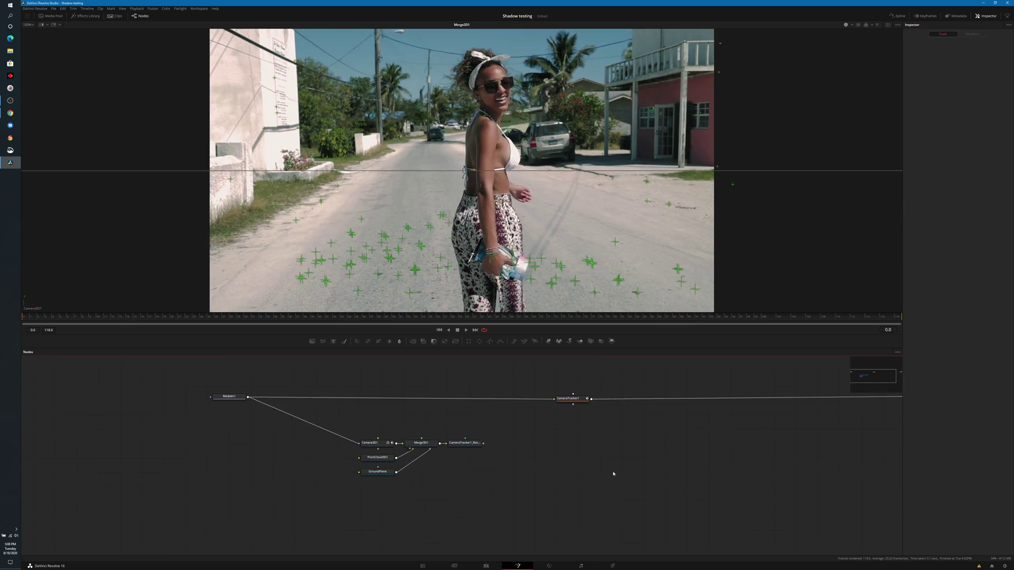
left_click_drag(559, 342, 202, 464)
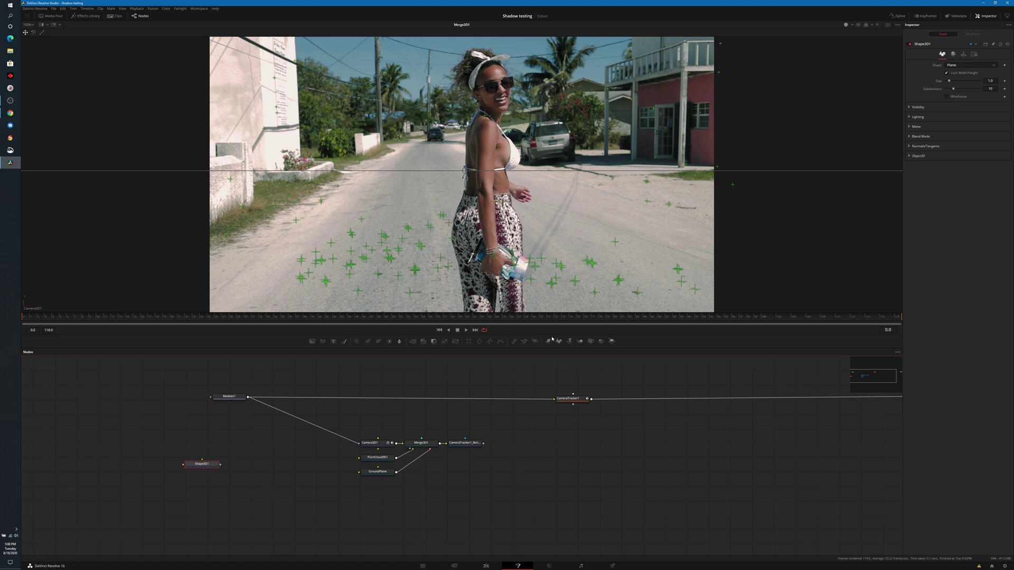
left_click(888, 25)
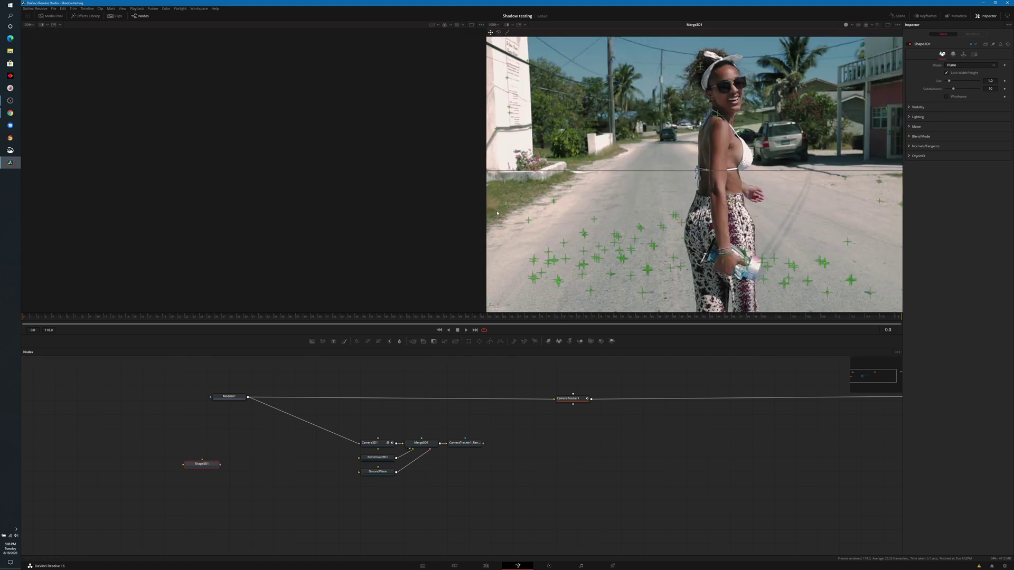
left_click_drag(204, 463, 283, 265)
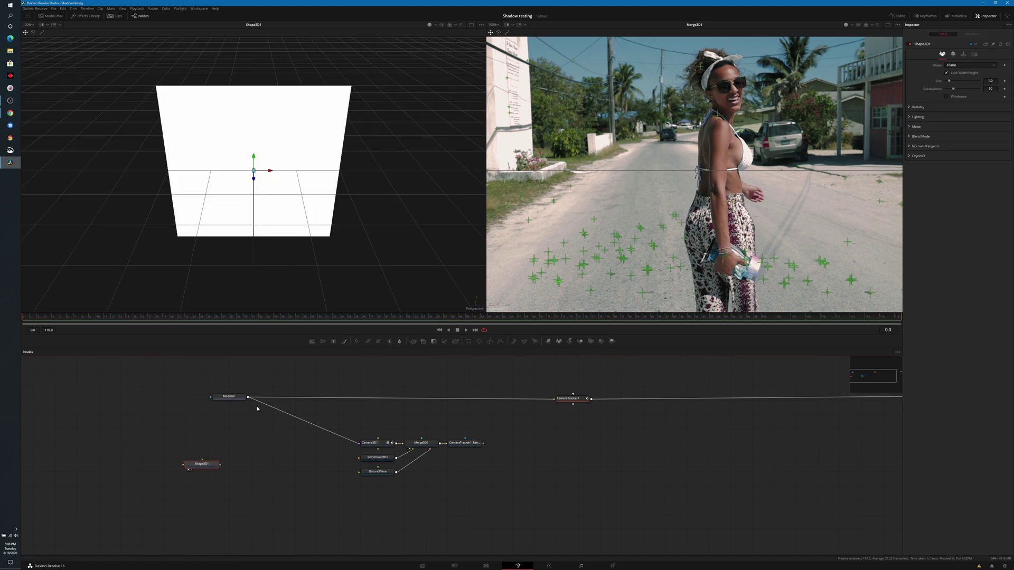
Connect Shape3D1 to the GroundPlane node, set the plane's size to 10, and return to a single viewer.
left_click_drag(221, 467, 360, 472)
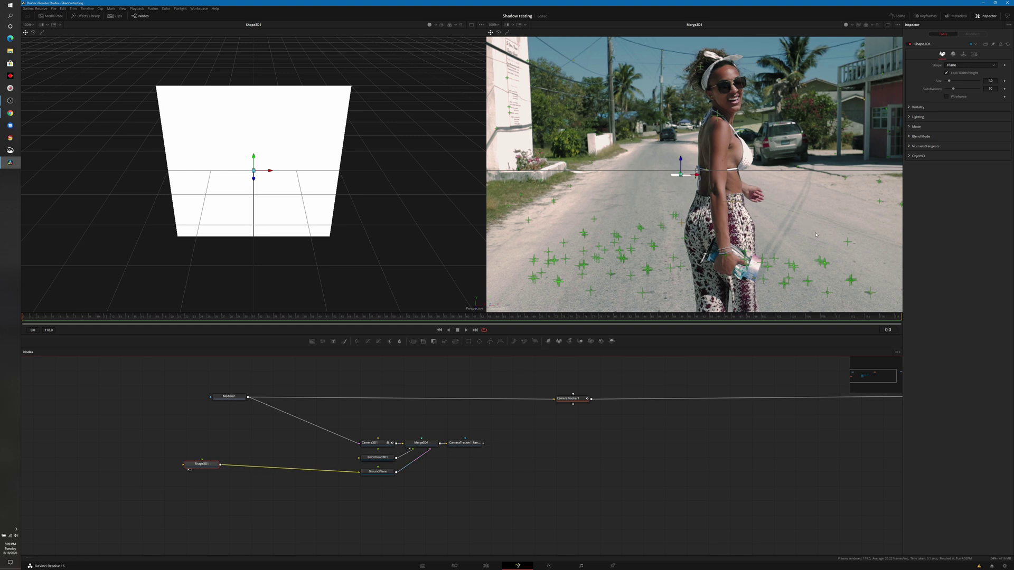
left_click_drag(953, 82, 983, 79)
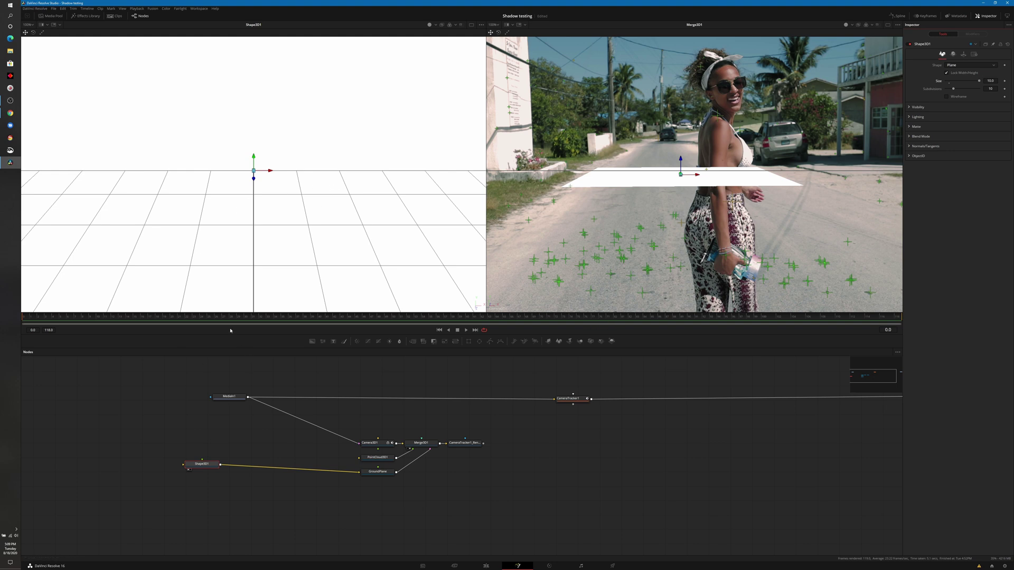
left_click(888, 24)
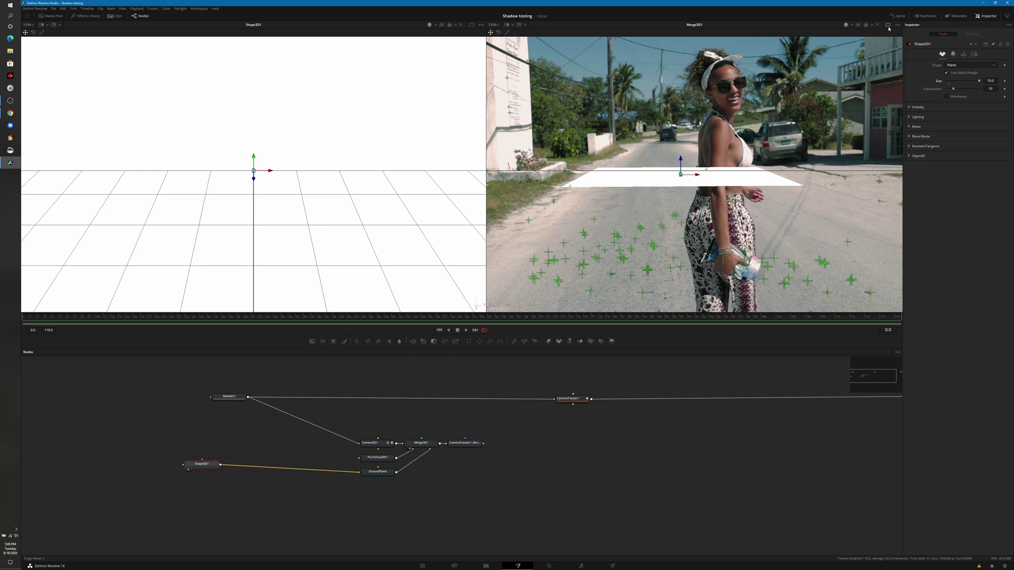
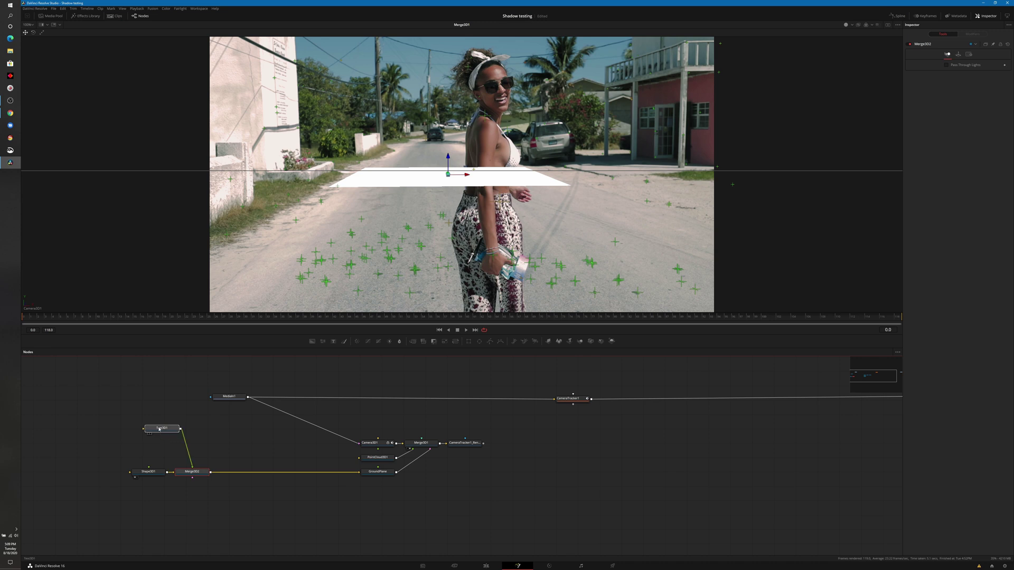
Show Text3D1 in a second viewer and set its text to HELLO THERE.
left_click(888, 26)
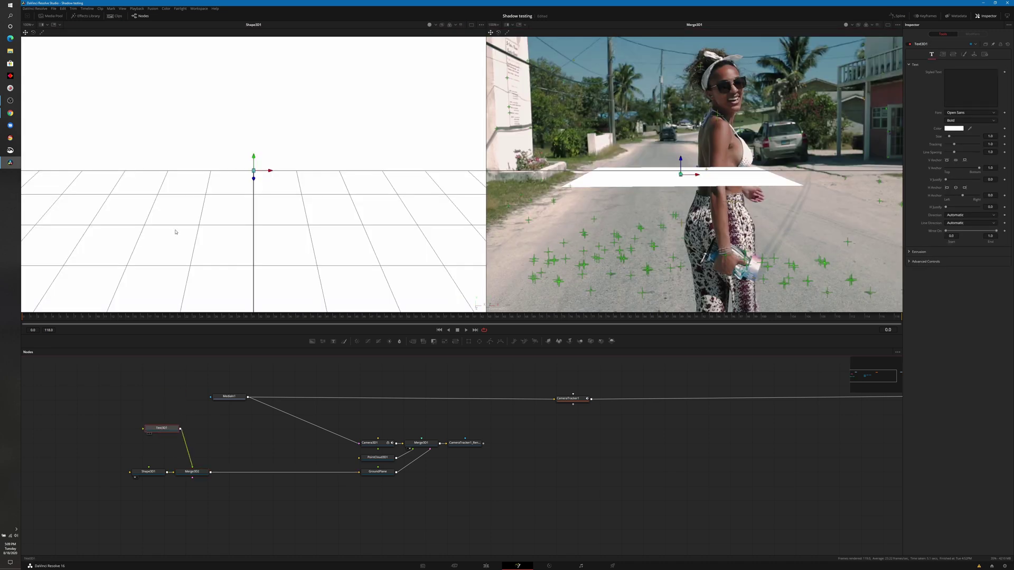
key("1")
left_click(969, 74)
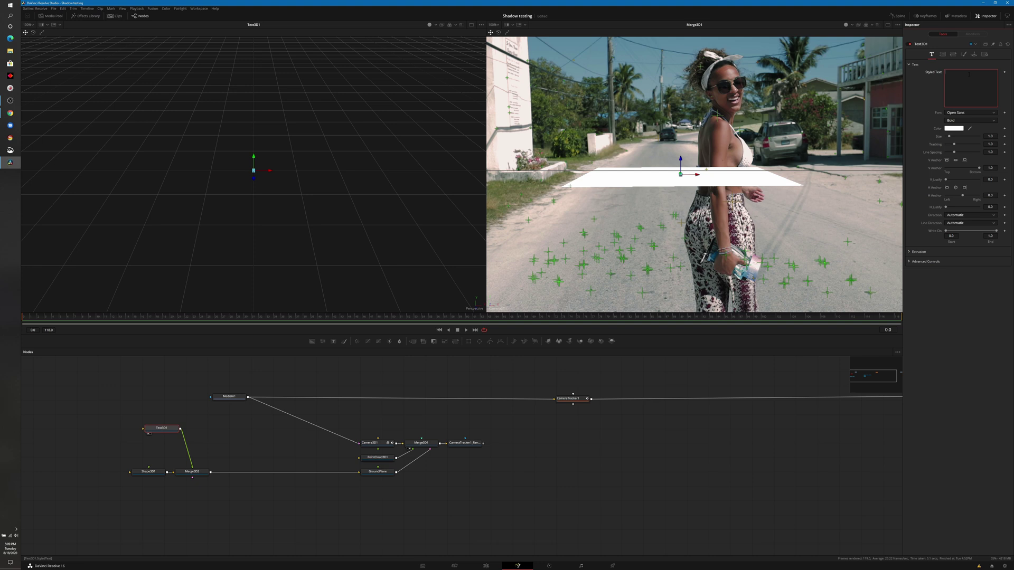
type("HELLO THERE")
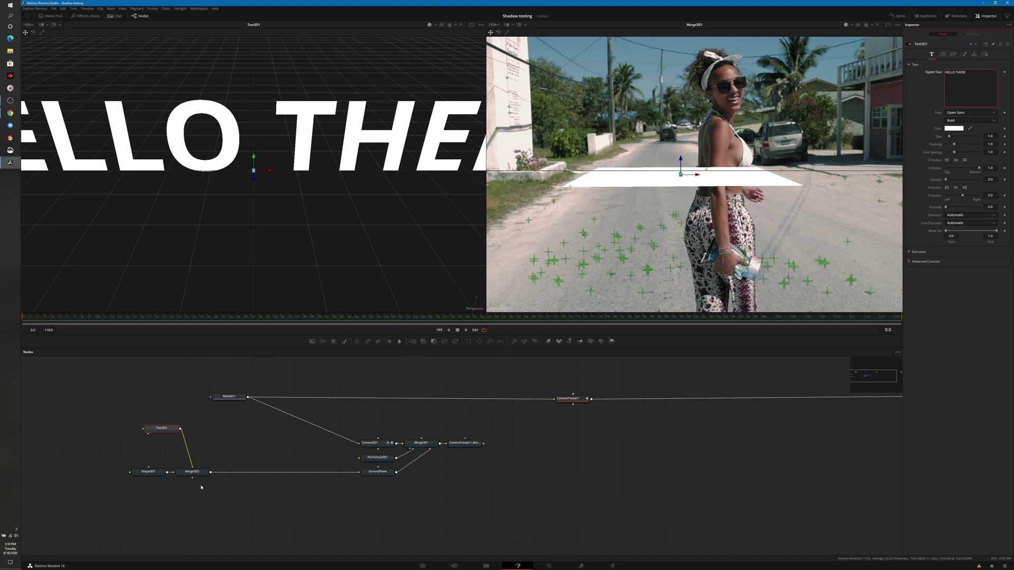
Show Merge3D2 in the viewer beside Merge3D1 and set Text3D1's X rotation to 90 so it stands upright on the plane.
left_click_drag(192, 471, 306, 226)
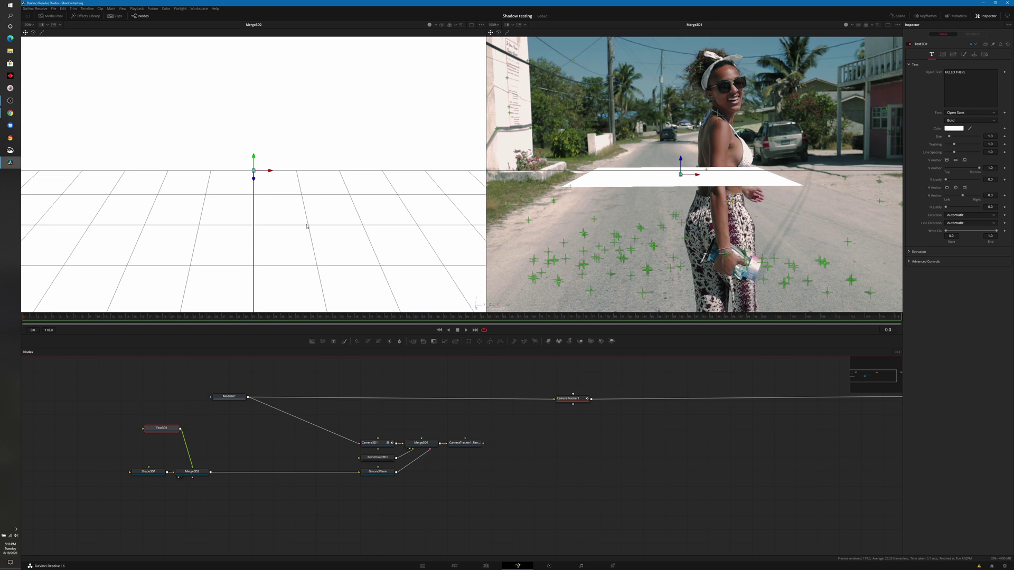
scroll(308, 225, "down", 5)
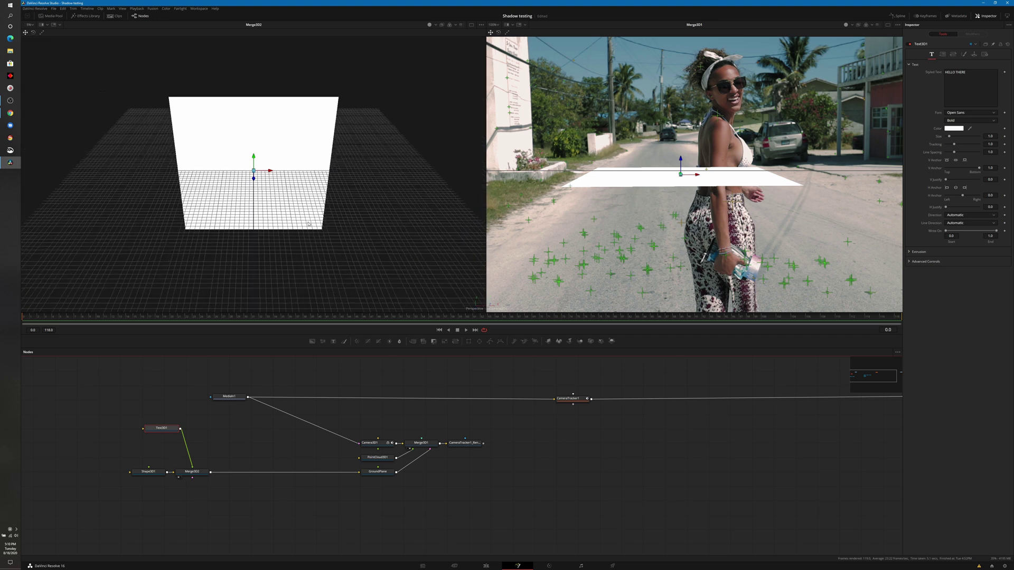
left_click_drag(272, 276, 314, 251)
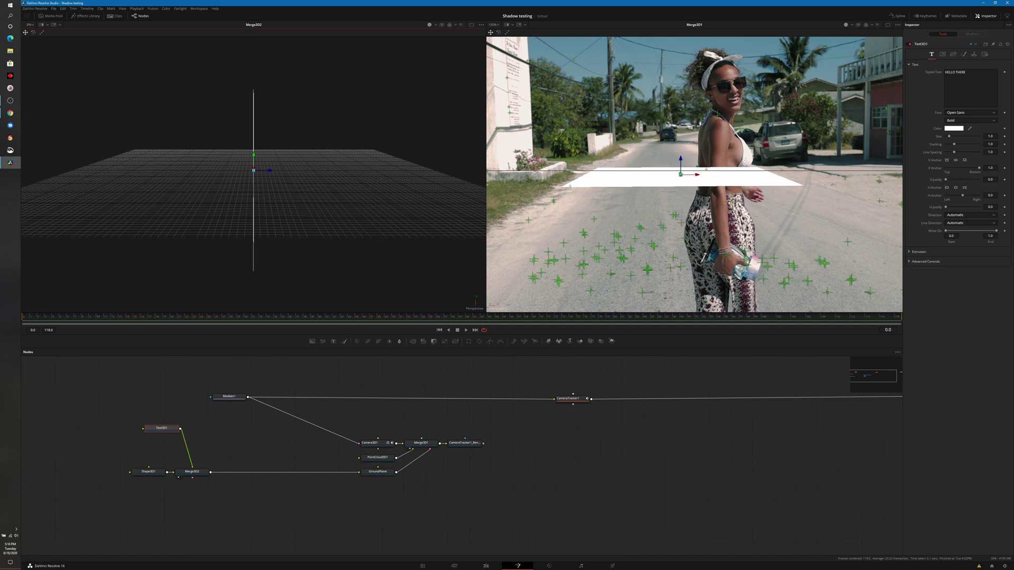
left_click(973, 55)
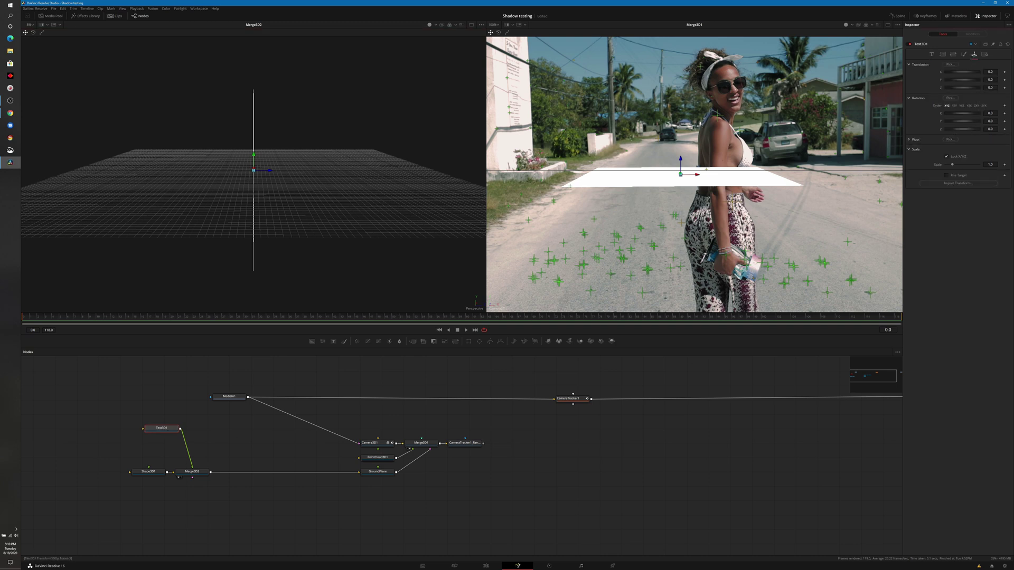
left_click(990, 113)
type("90")
key("Tab")
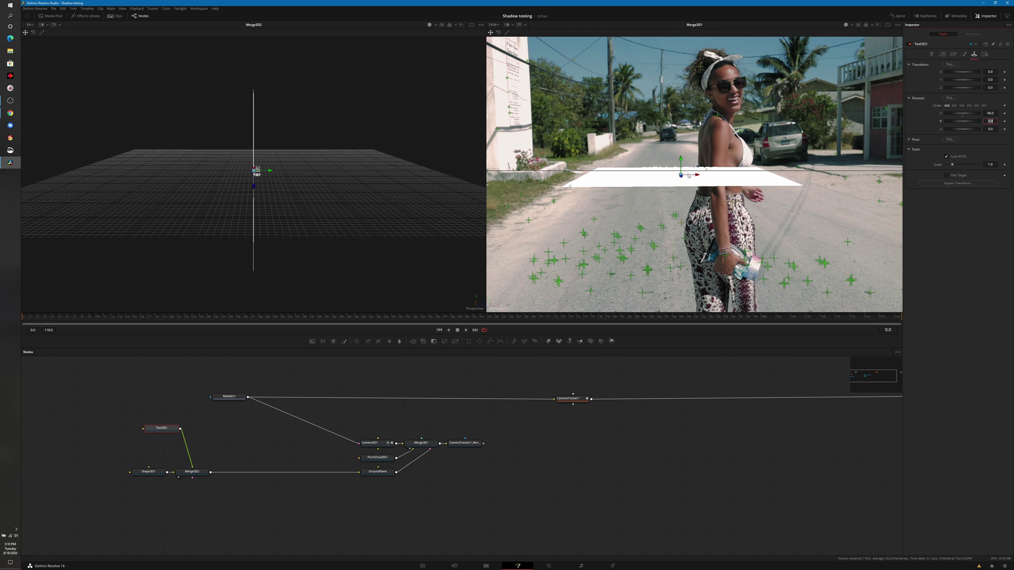
Change the HELLO THERE text color to pure red.
left_click(932, 54)
left_click(949, 130)
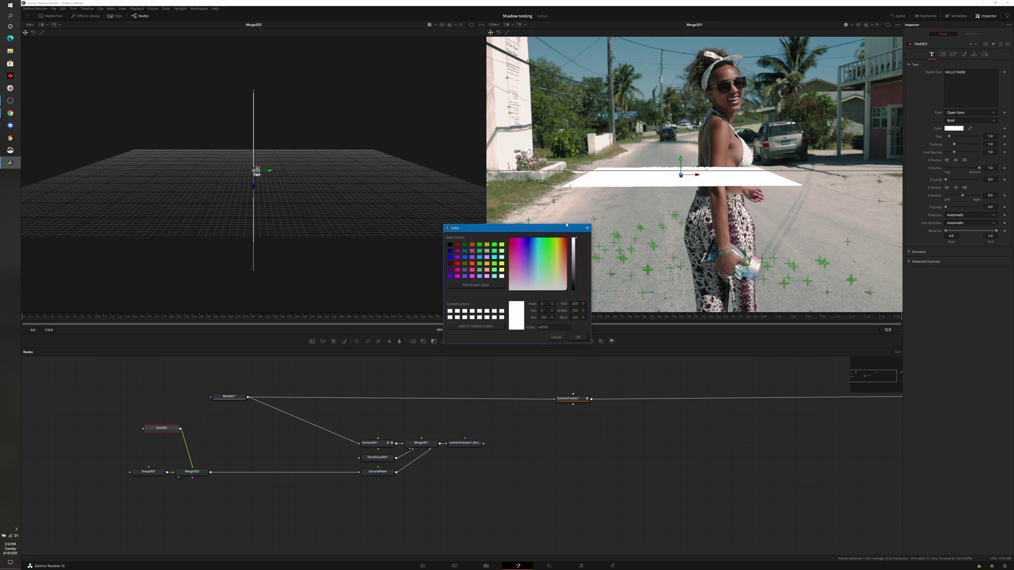
left_click_drag(557, 258, 576, 234)
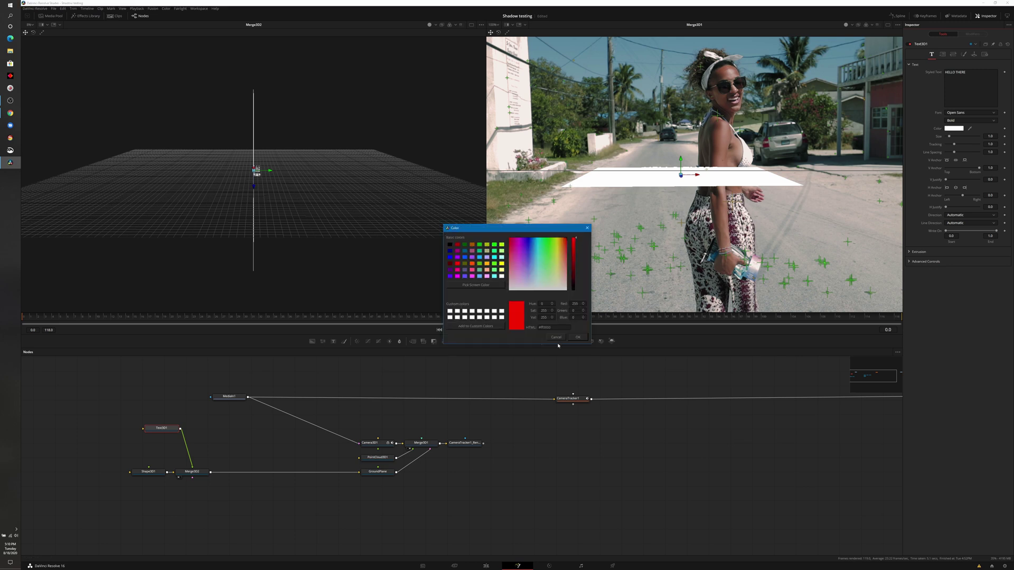
left_click(578, 338)
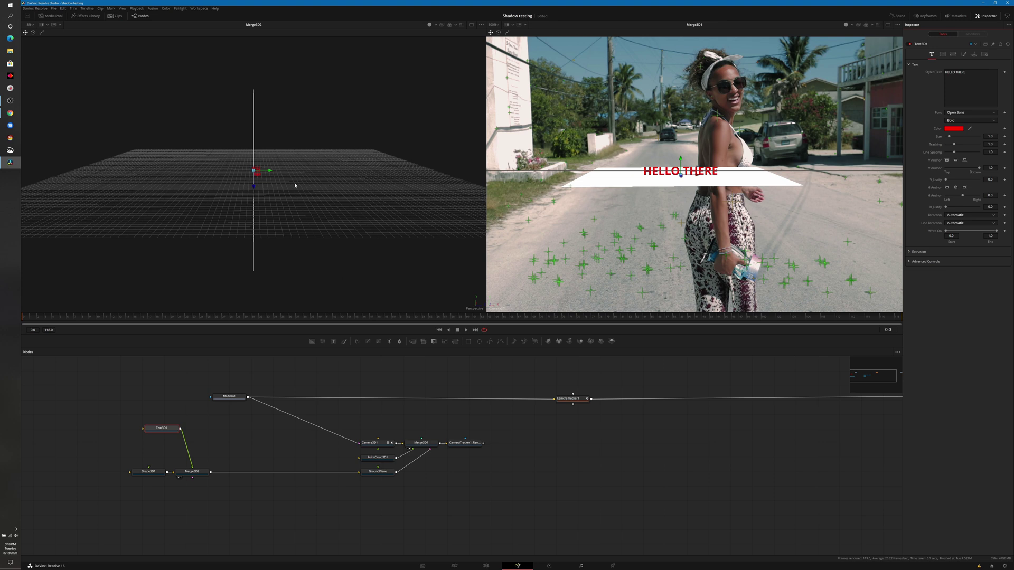
Hide the grid in the Merge3D2 viewer and orbit the view to see the text and plane.
right_click(346, 142)
mouse_move(396, 163)
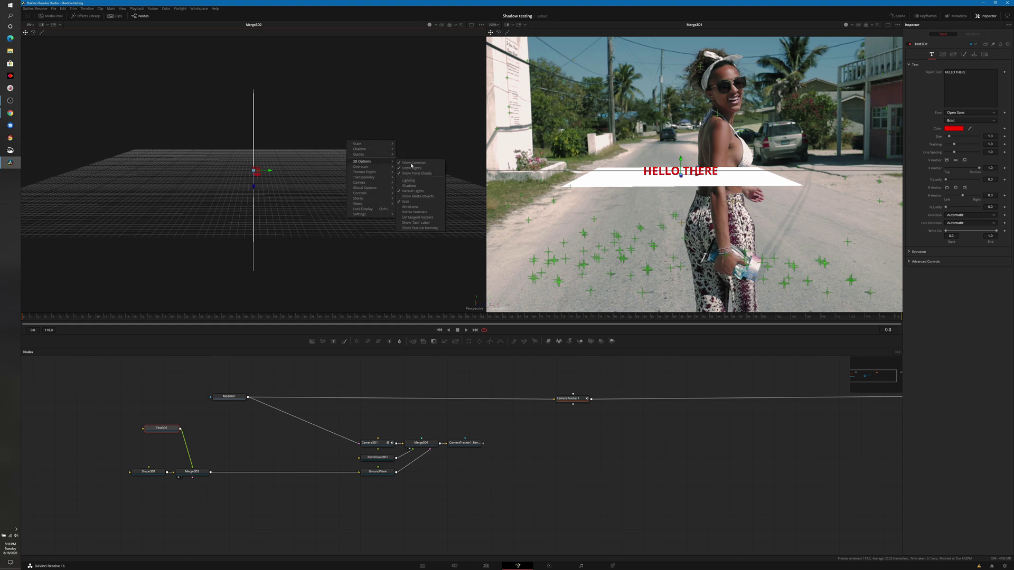
left_click(414, 202)
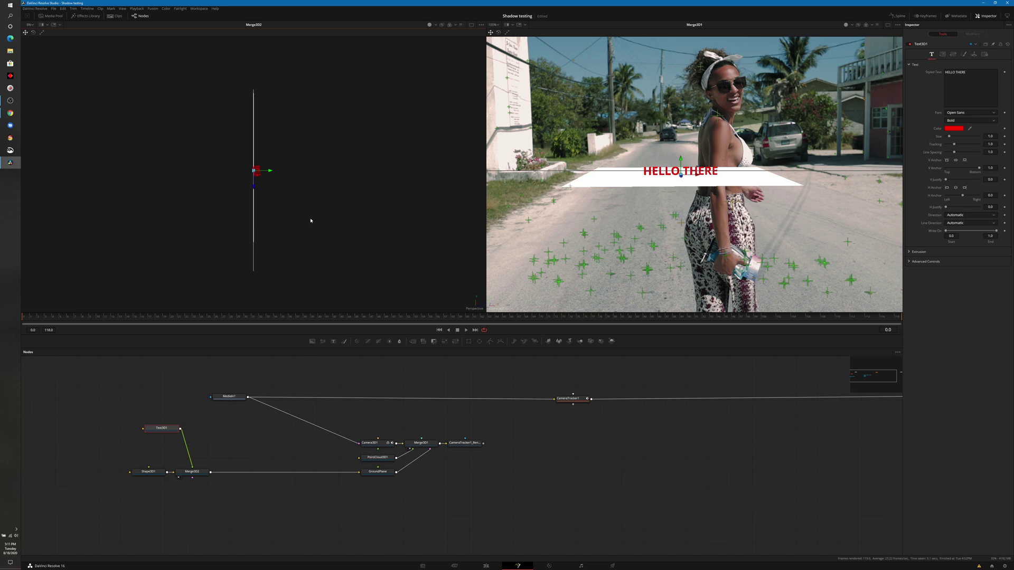
left_click_drag(301, 235, 158, 157)
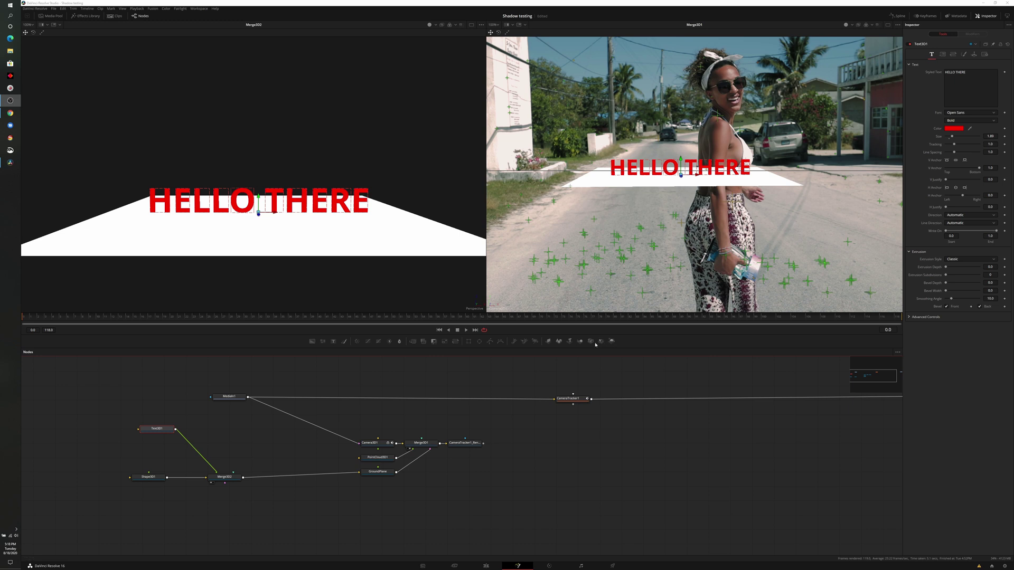
Add a Spot Light node connected to Merge3D2 and raise the light above the HELLO THERE text.
left_click_drag(598, 347, 225, 483)
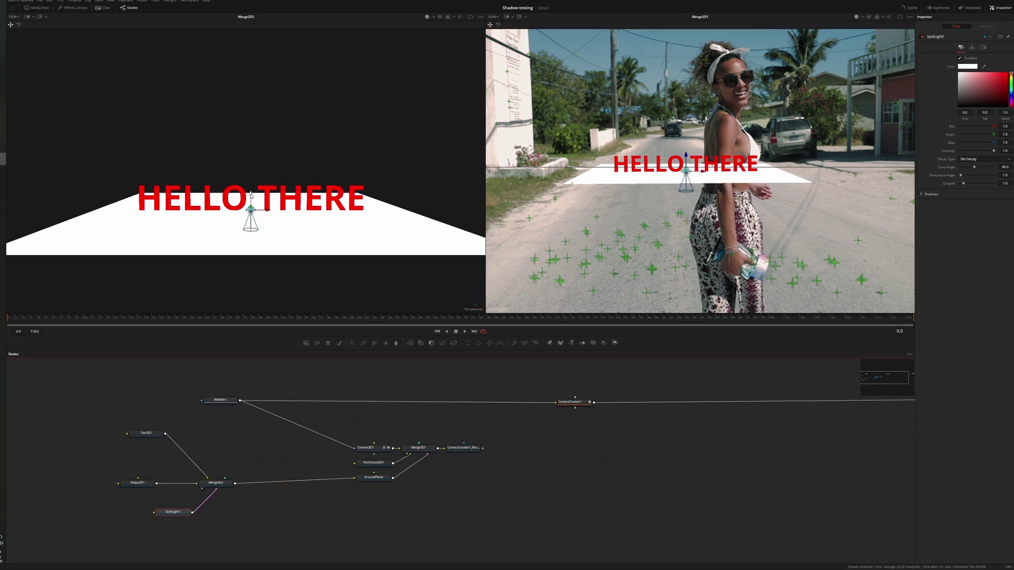
left_click_drag(258, 199, 217, 83)
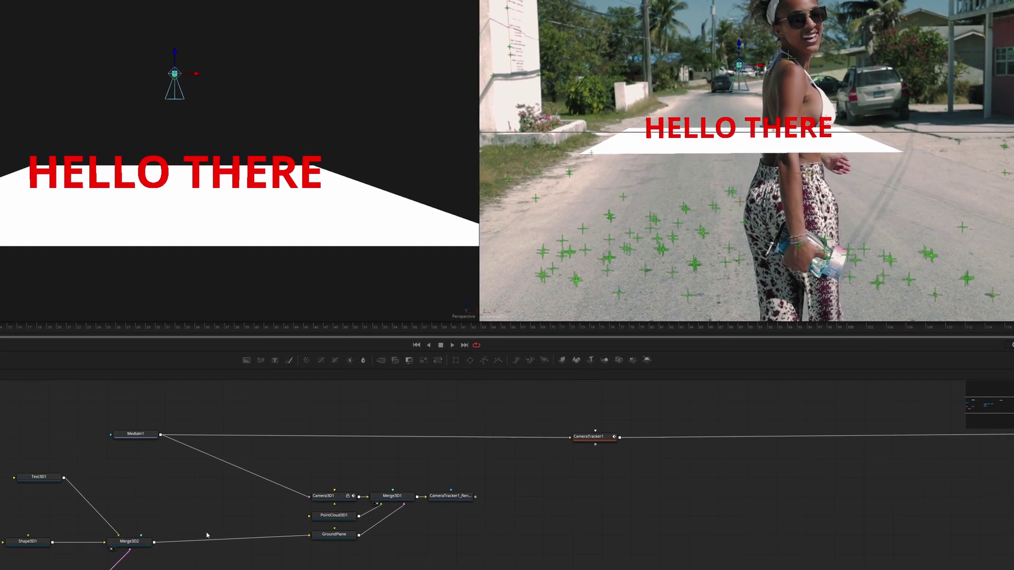
Turn on lighting and shadows in the Merge3D2 viewer, and raise SpotLight1 higher above the plane along its Z axis.
right_click(342, 118)
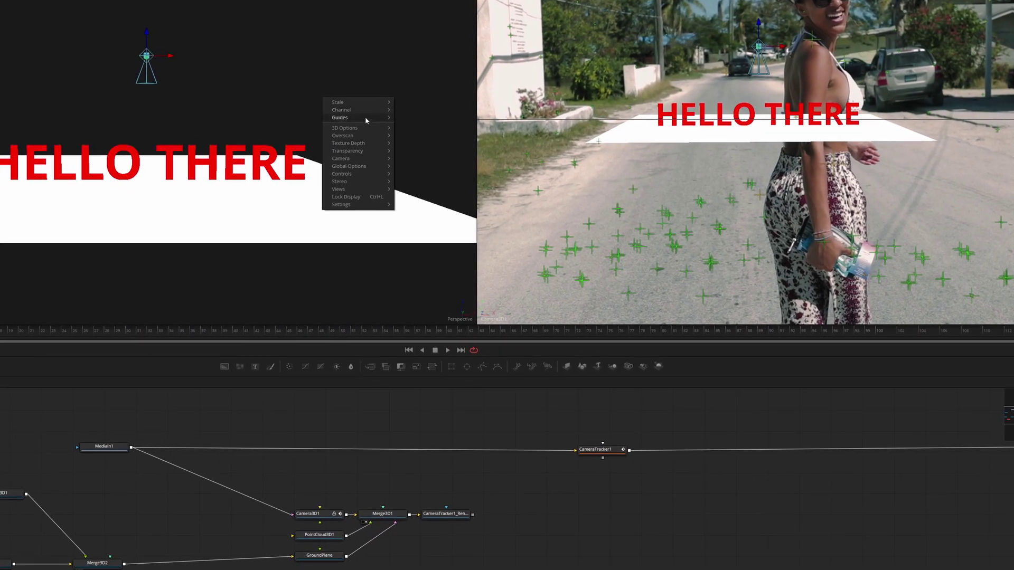
mouse_move(364, 129)
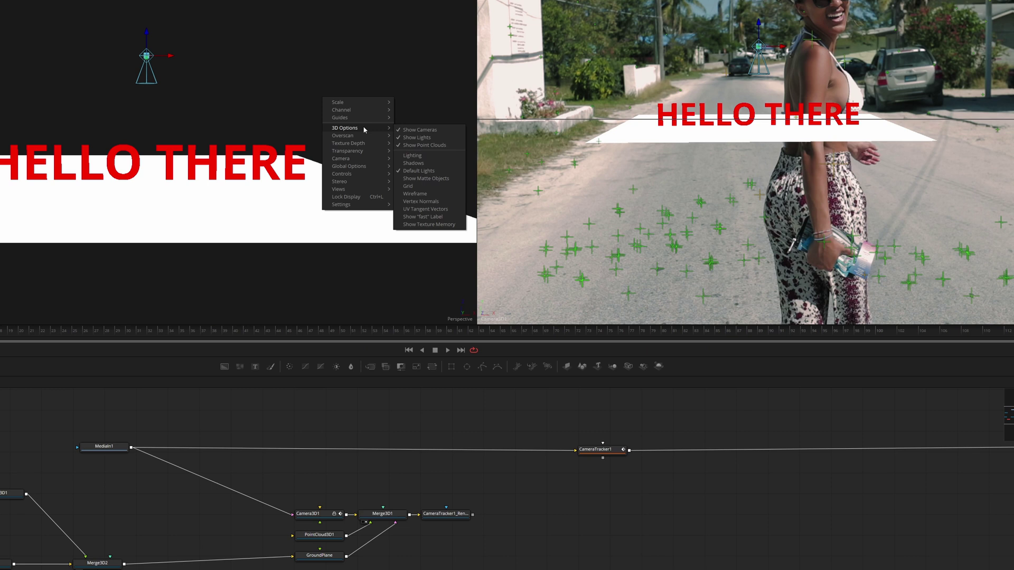
left_click(426, 155)
right_click(358, 86)
mouse_move(380, 112)
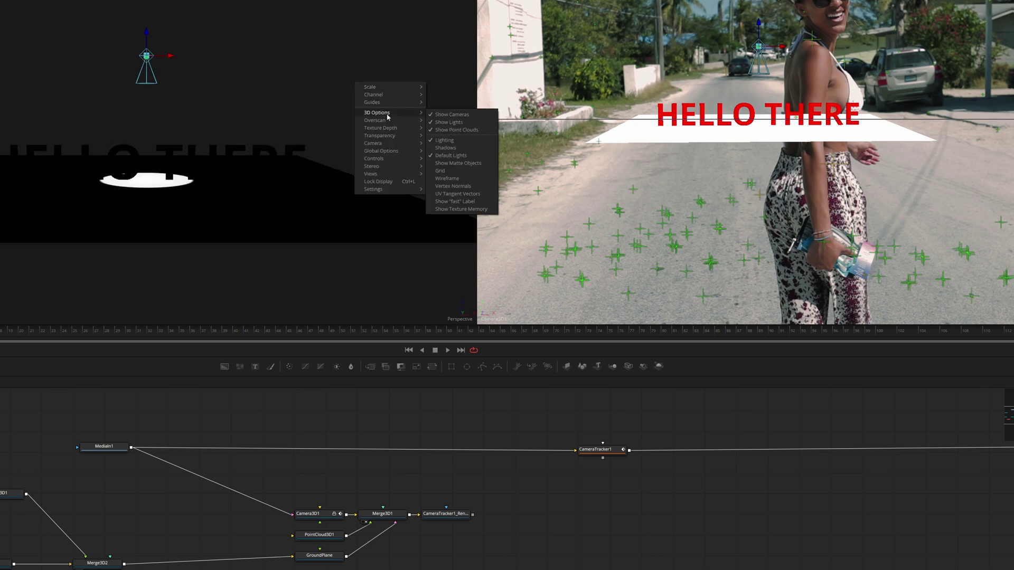
left_click(457, 150)
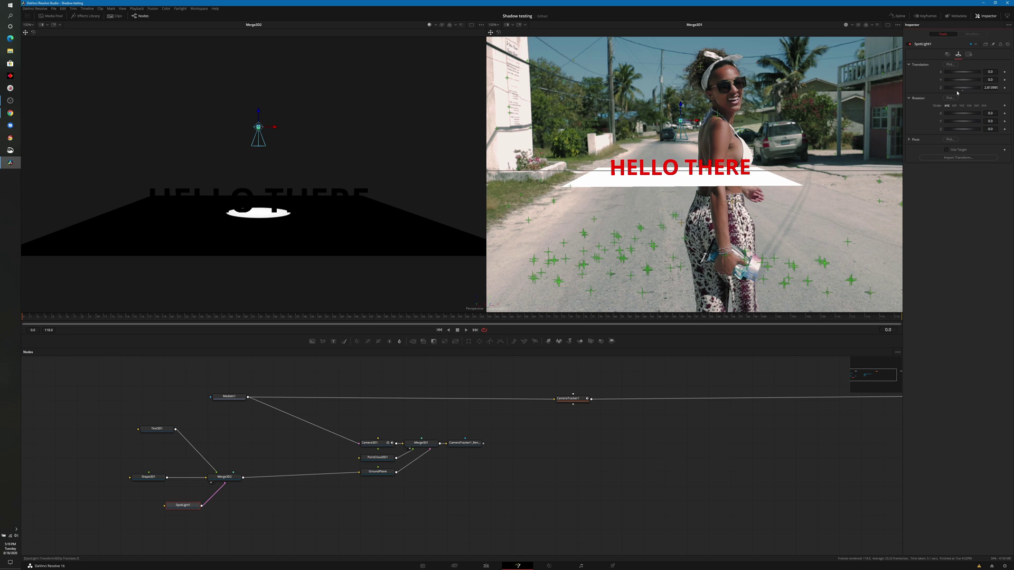
left_click_drag(955, 88, 975, 81)
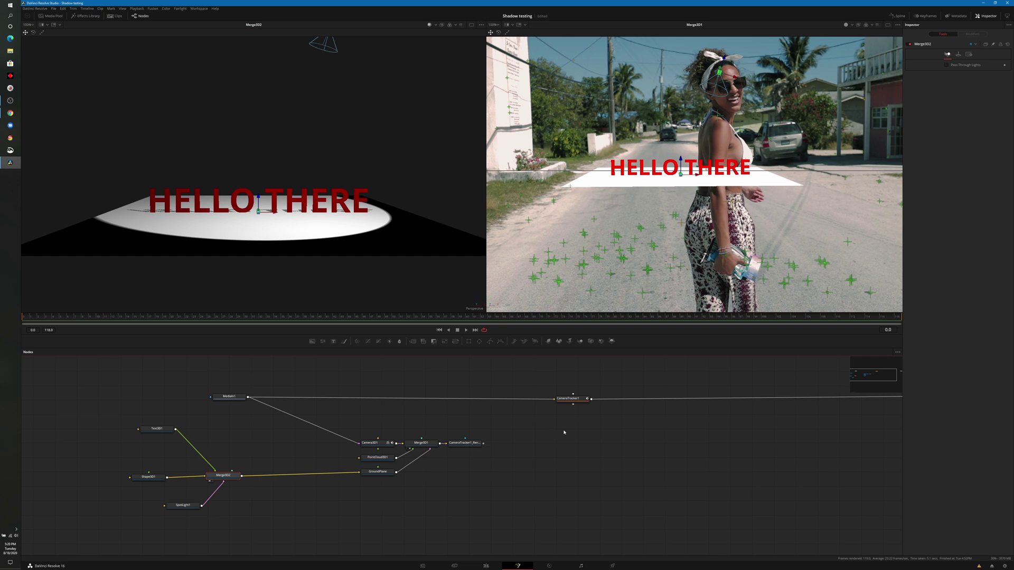
Disconnect CameraTracker1 from MediaOut1, connect the CameraTracker1 renderer node to MediaOut1 instead, and show MediaOut1 in the viewer.
left_click_drag(599, 440, 441, 442)
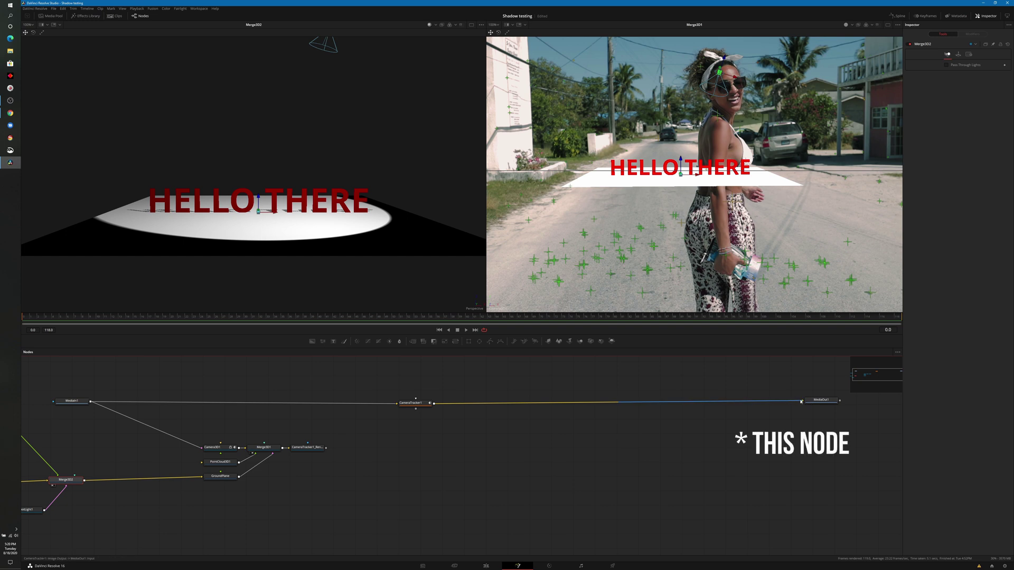
left_click_drag(804, 402, 477, 404)
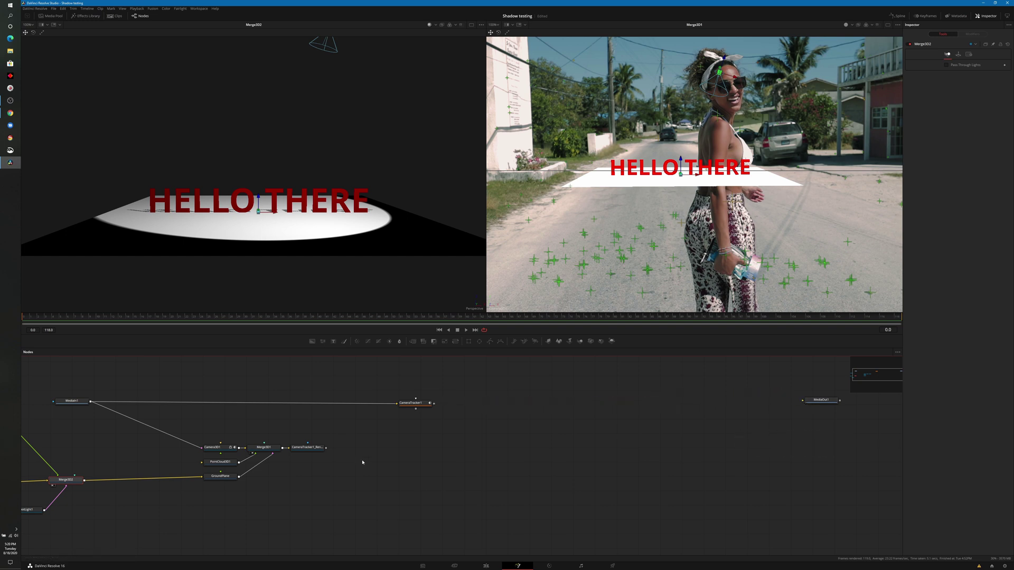
left_click_drag(327, 449, 797, 288)
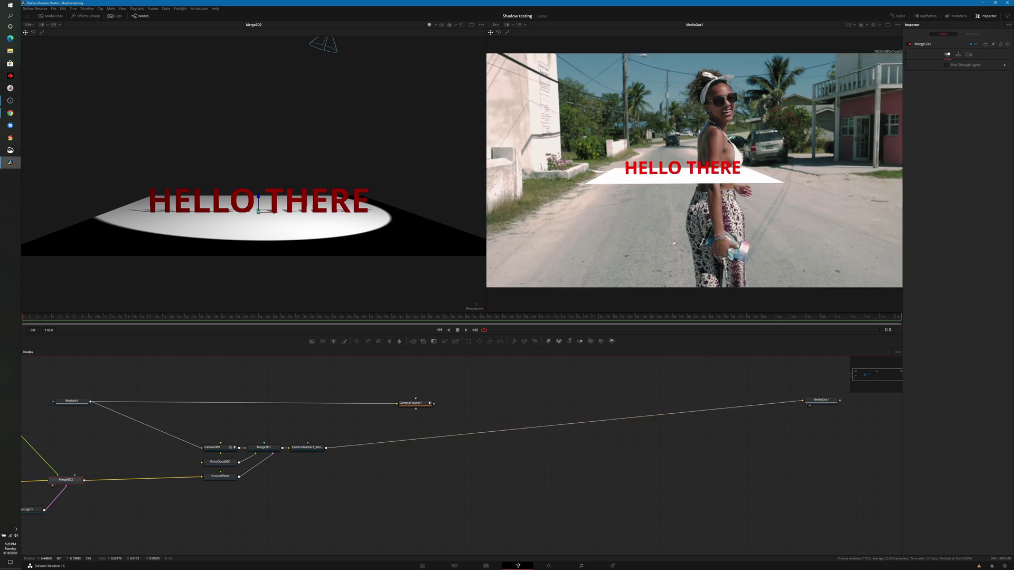
Switch the CameraTracker1 renderer node to Software Renderer and enable its lighting and shadows.
mouse_move(437, 498)
left_mouse_down()
mouse_move(435, 477)
mouse_move(430, 487)
left_mouse_up()
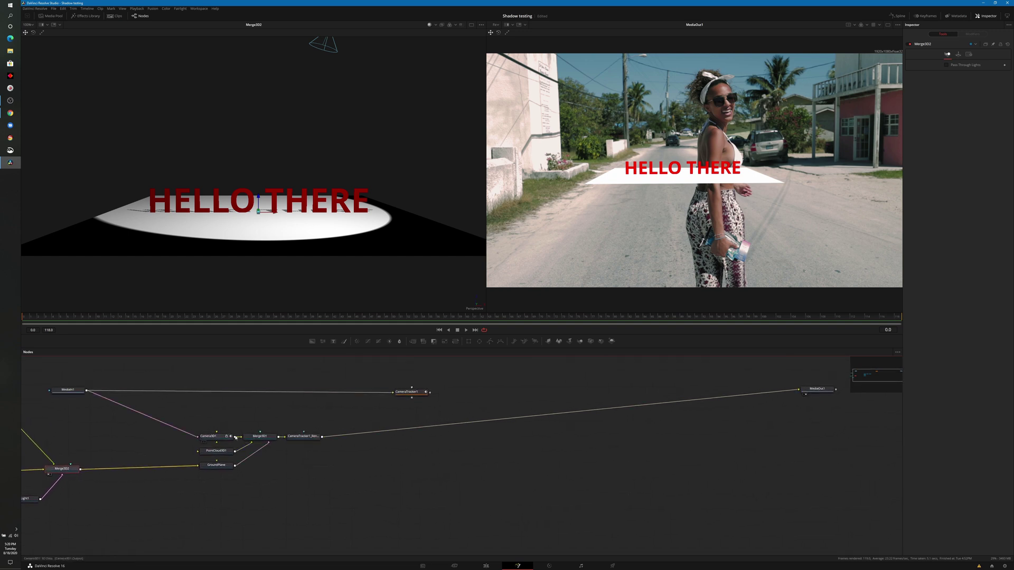
left_click_drag(339, 479, 369, 483)
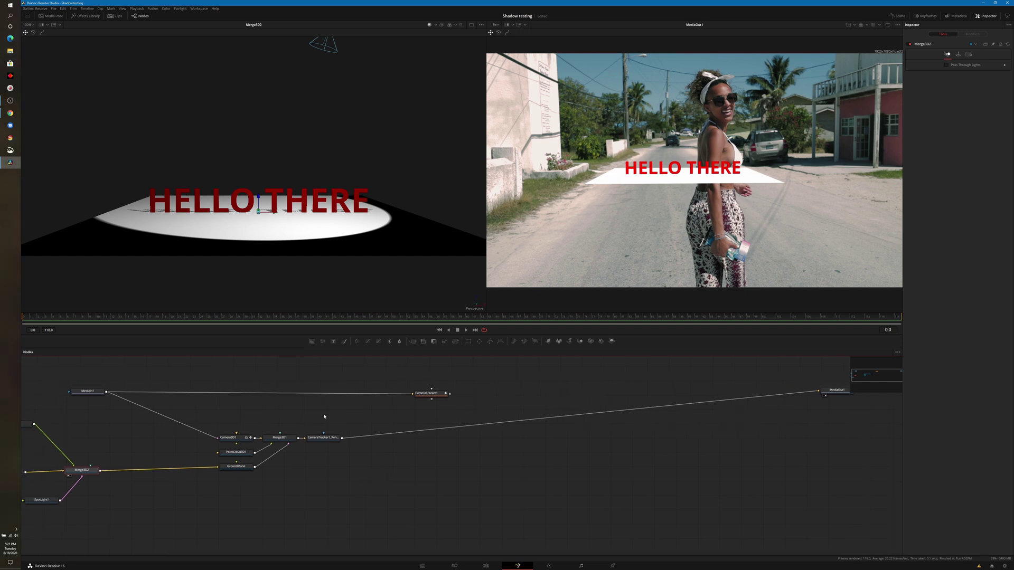
left_click(237, 439)
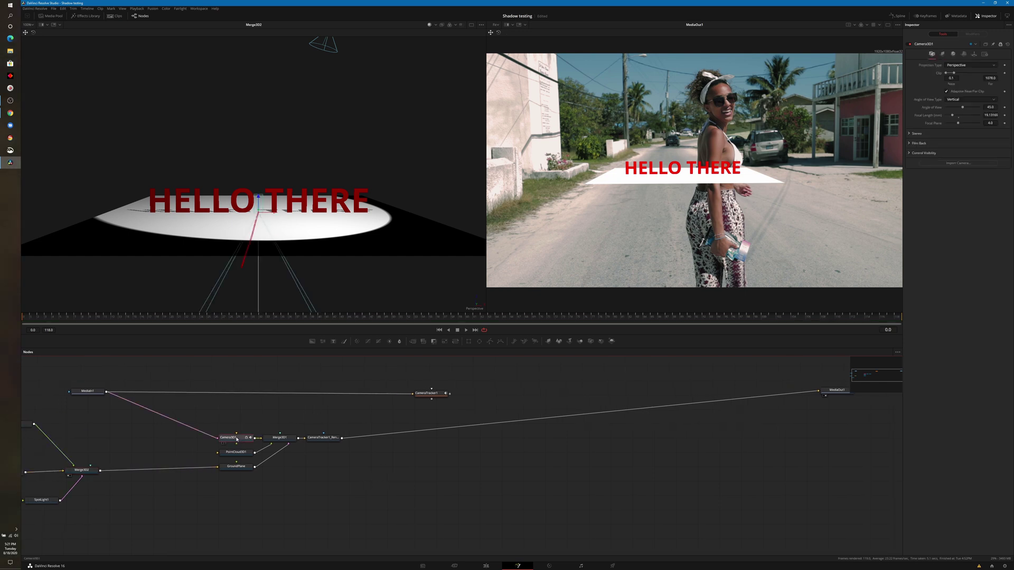
left_click(317, 438)
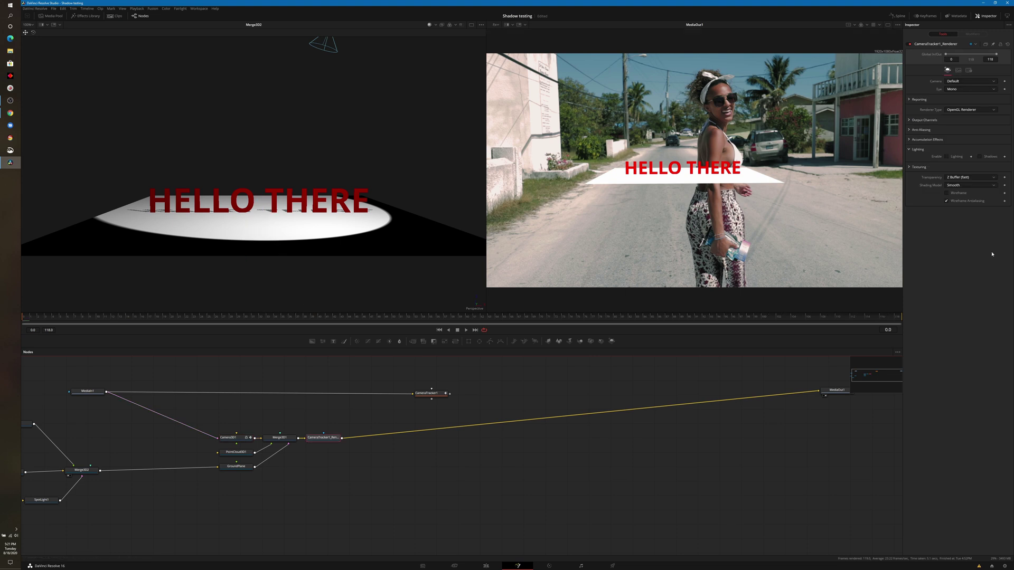
left_click(959, 113)
left_click(958, 130)
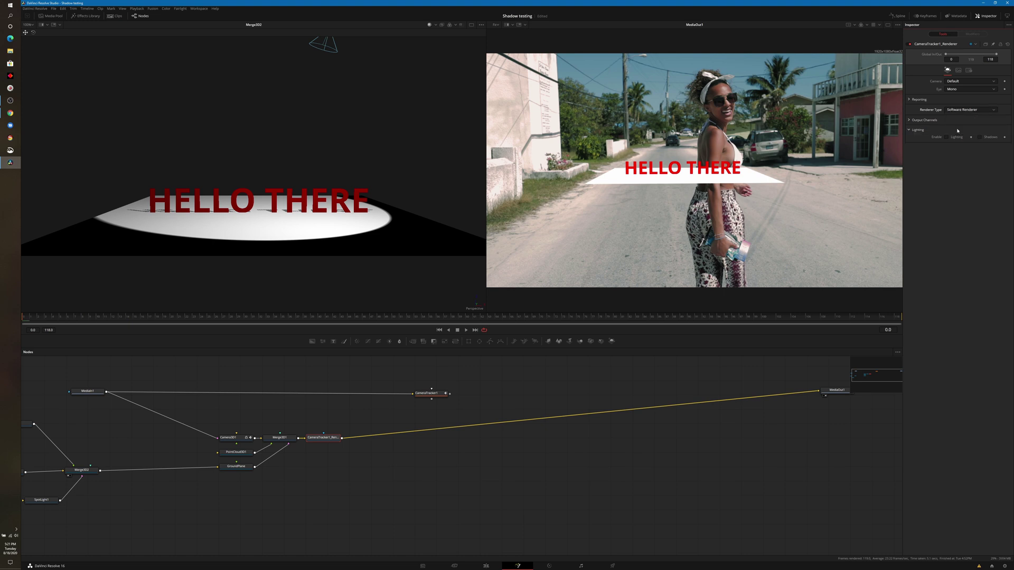
left_click(953, 138)
left_click(980, 138)
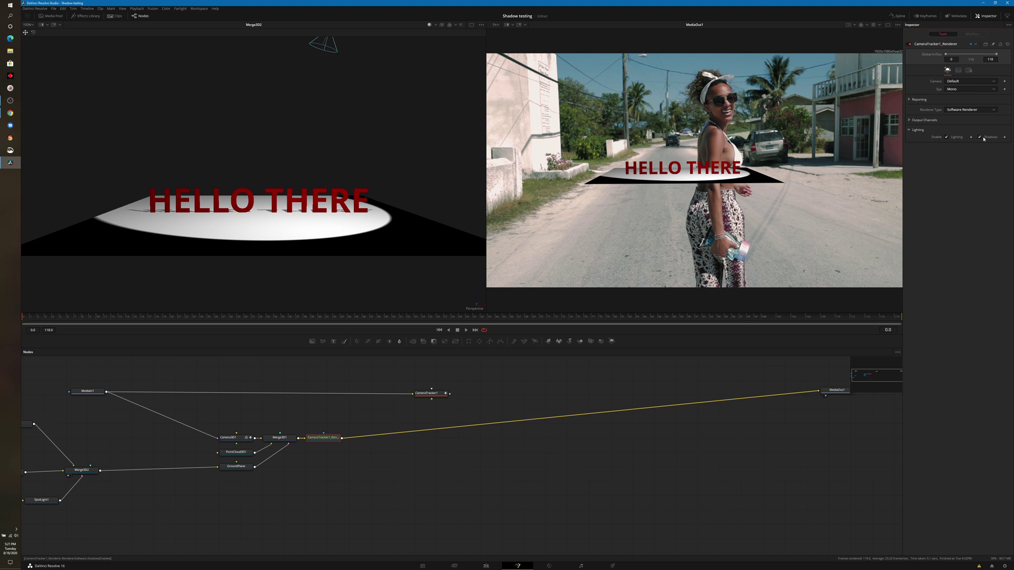
left_click(948, 138)
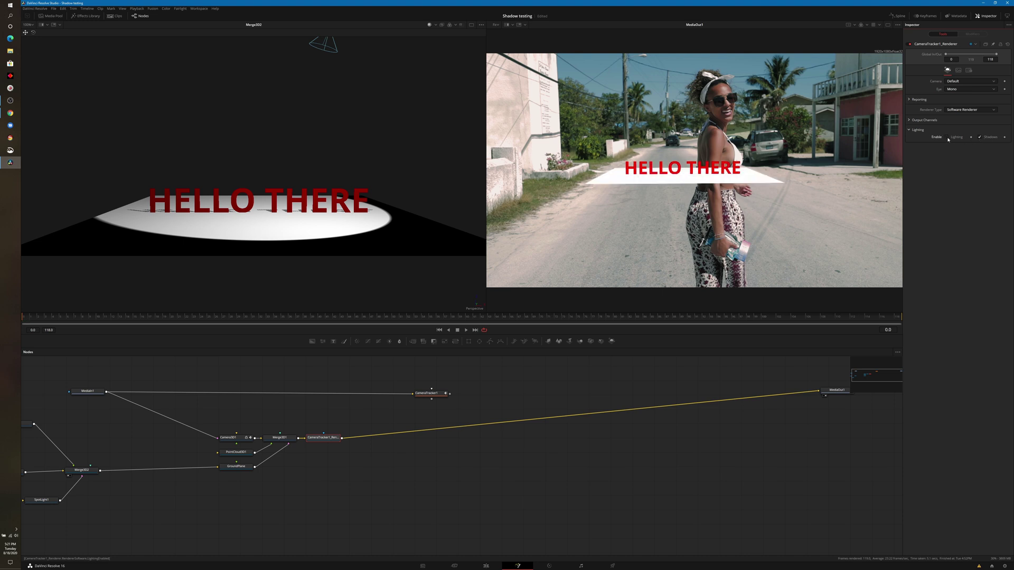
left_click(949, 138)
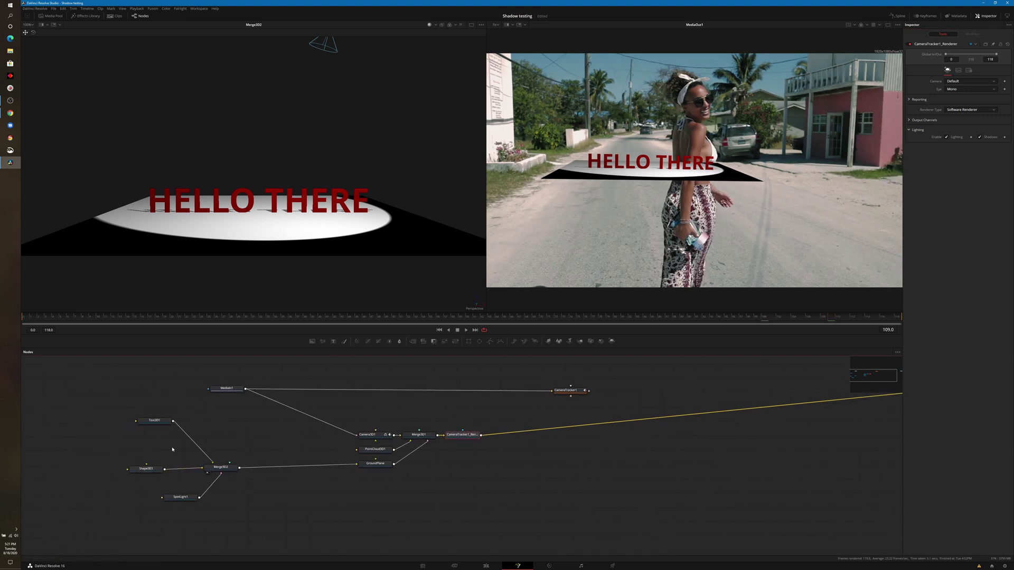
Toggle the Shape3D1 plane's visibility off and back on to compare the rendered result.
left_click(146, 469)
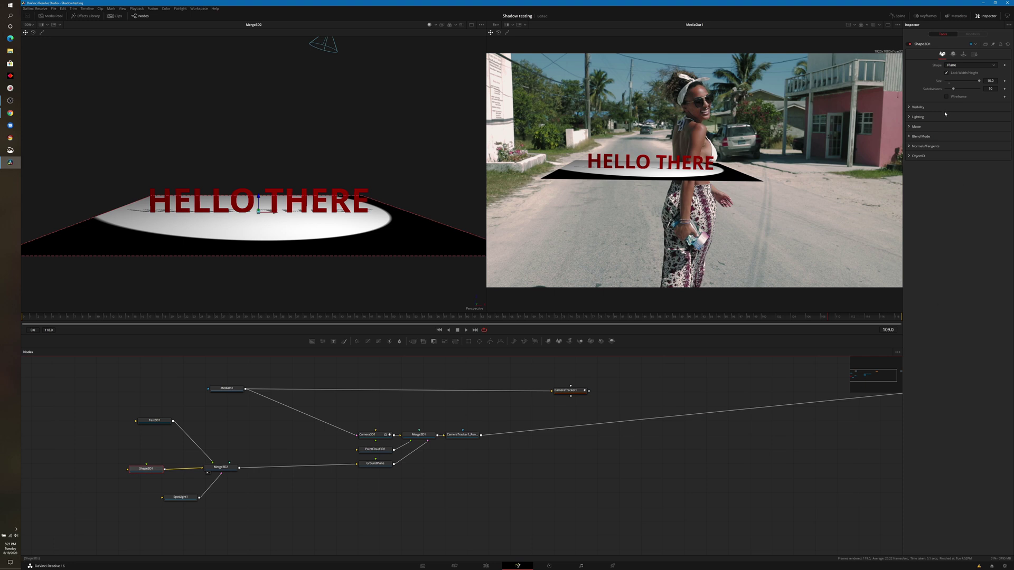
left_click(910, 107)
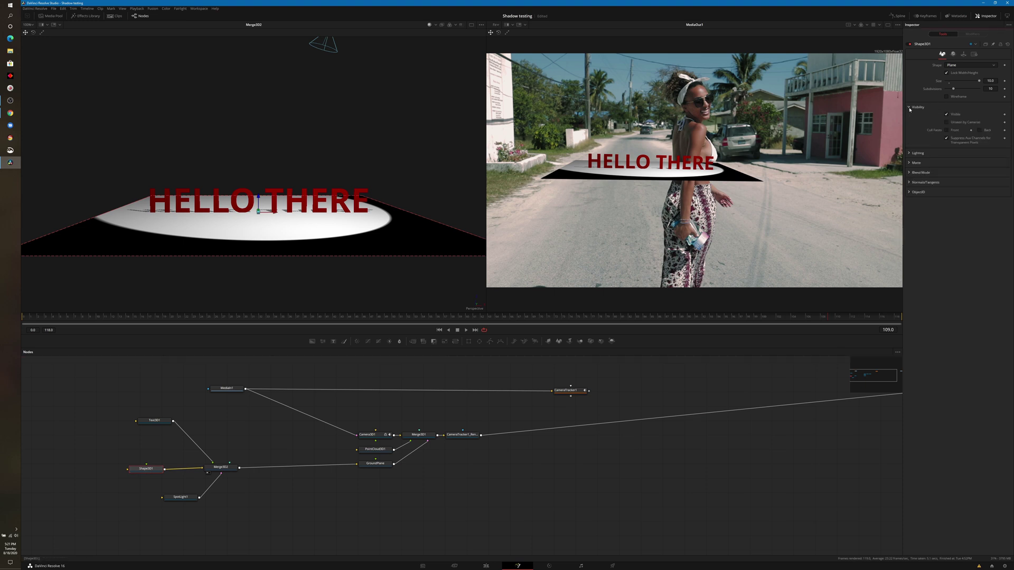
left_click(947, 114)
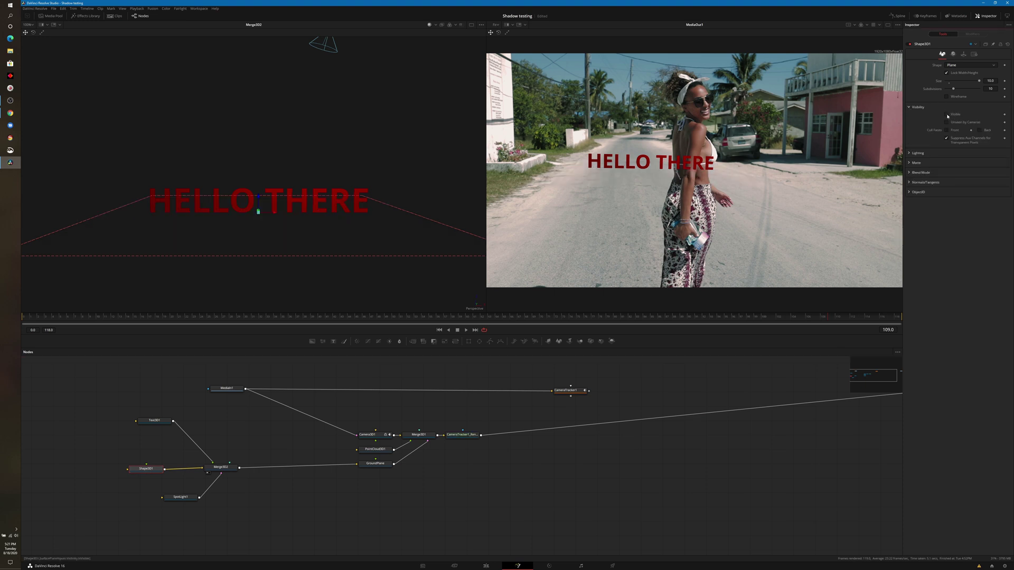
left_click(947, 115)
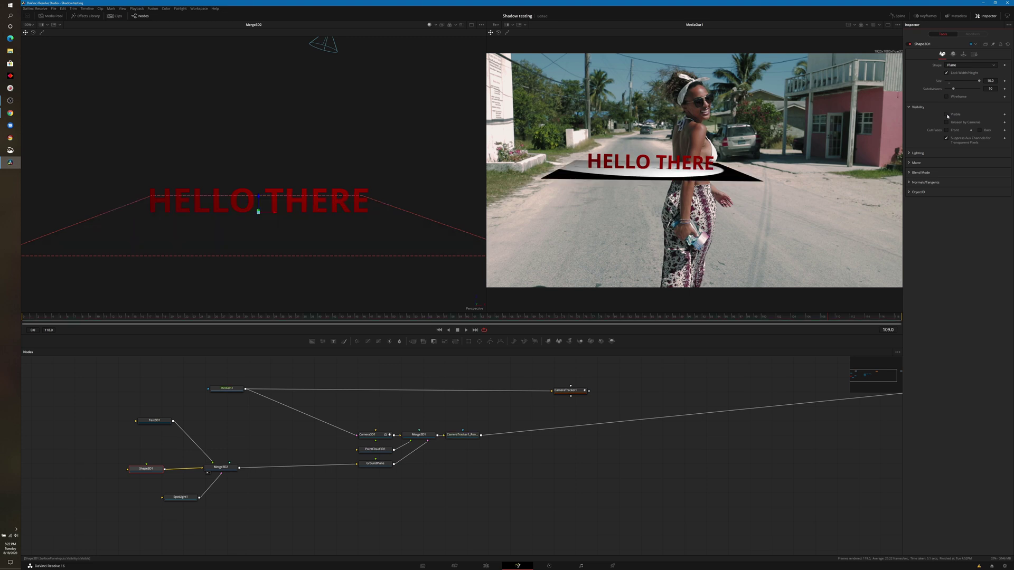
left_click(947, 115)
left_click(947, 115)
Stop the Shape3D1 plane's material from receiving lighting while it keeps receiving shadows.
left_click(909, 154)
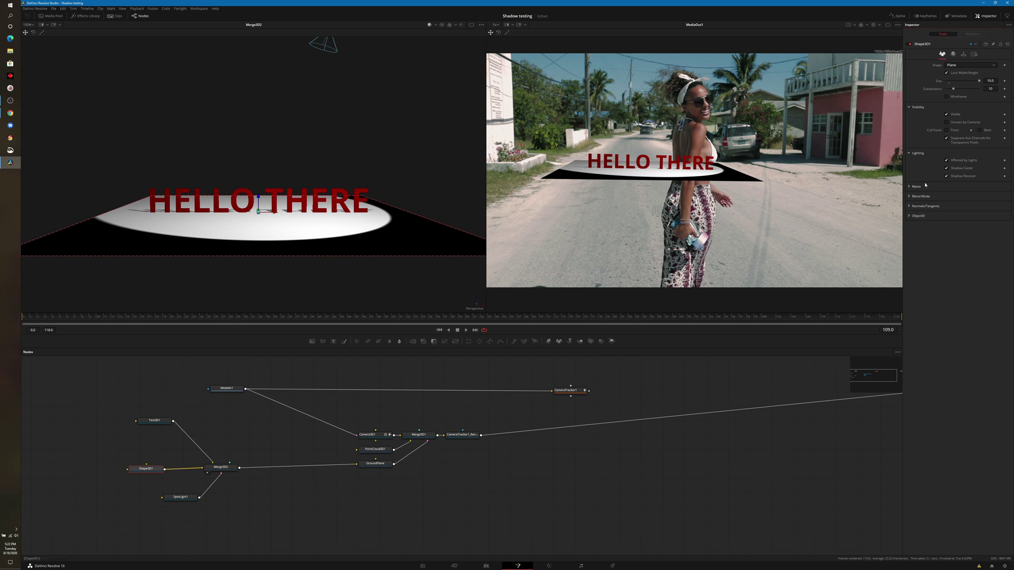
left_click(954, 55)
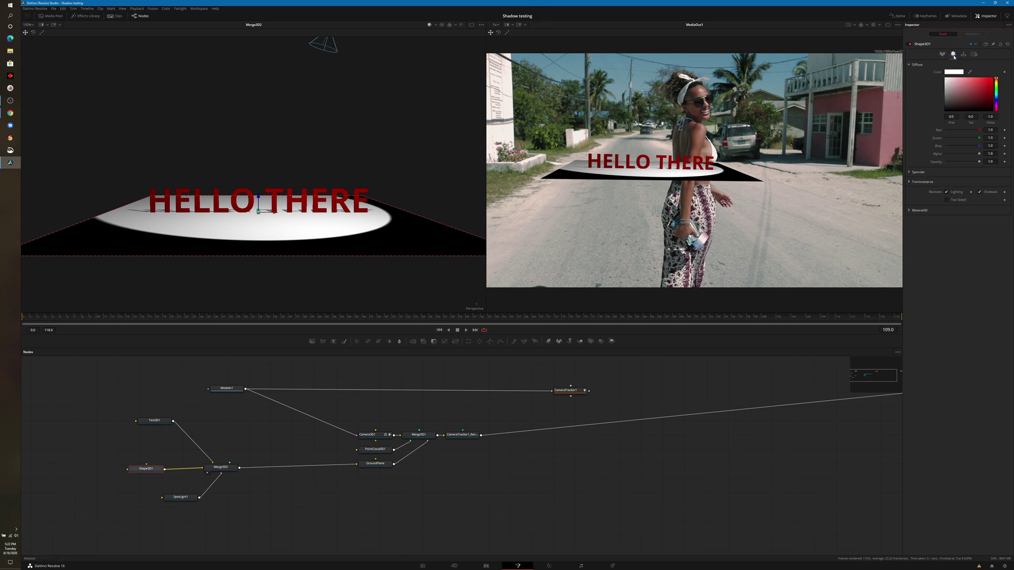
left_click(947, 192)
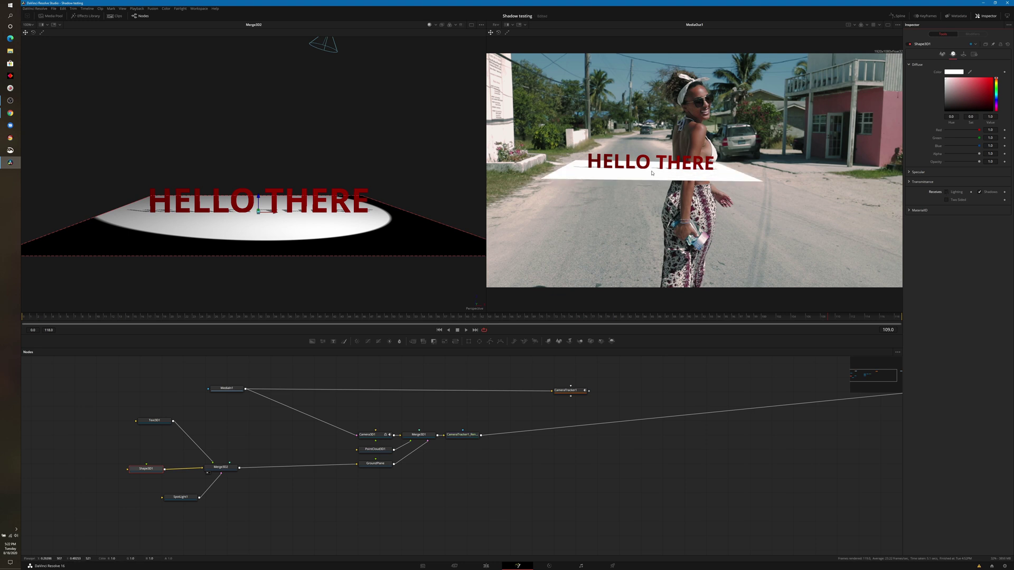
Change the Shape3D1 plane's diffuse colour to bright yellow.
left_click(943, 55)
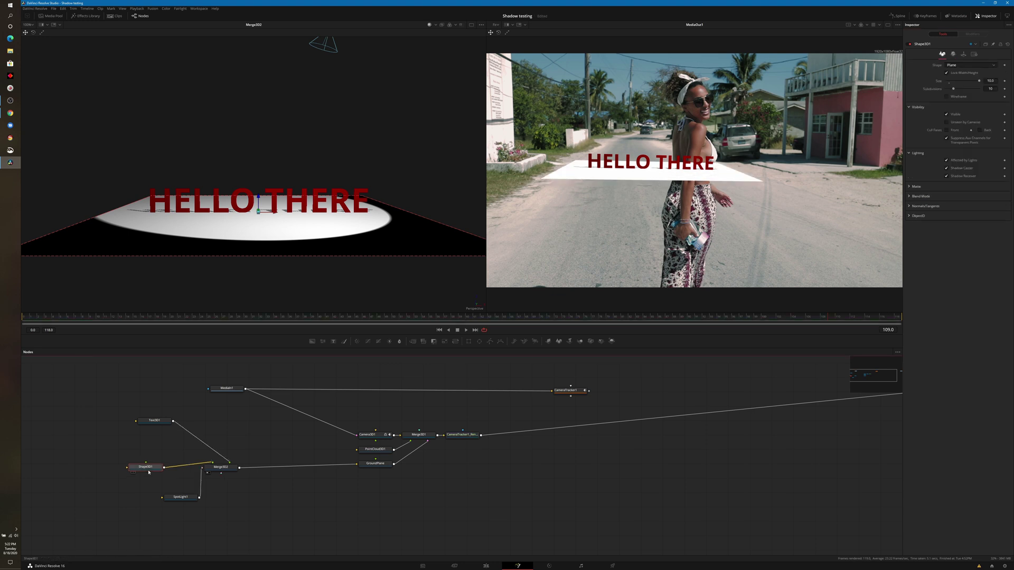
left_click(954, 55)
mouse_move(996, 80)
left_mouse_down()
mouse_move(987, 88)
mouse_move(1004, 67)
left_mouse_up()
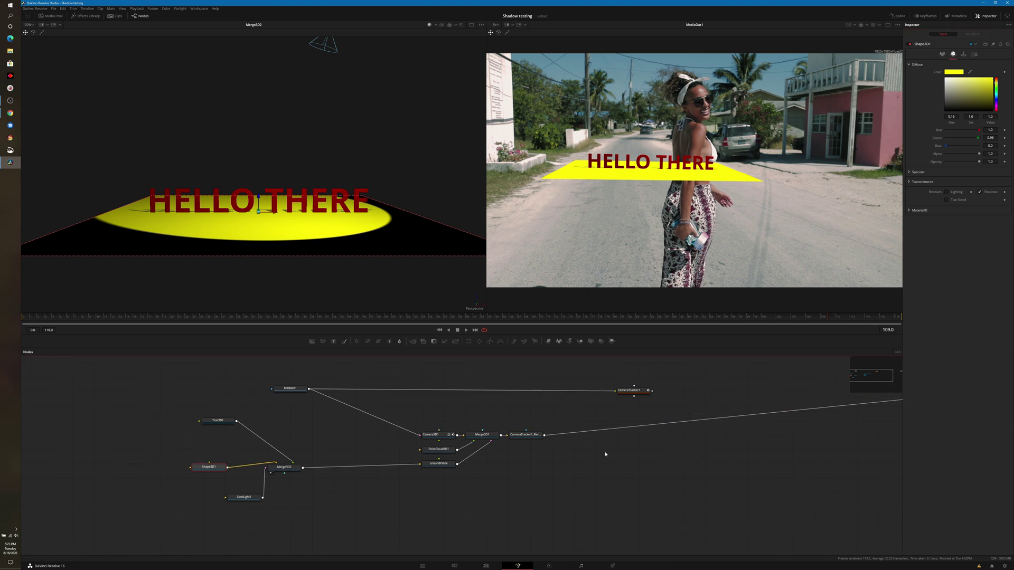
Merge CameraTracker1 with the renderer output into MediaOut1, and swap the Merge1 inputs to make the renderer the foreground.
left_click_drag(650, 464, 466, 481)
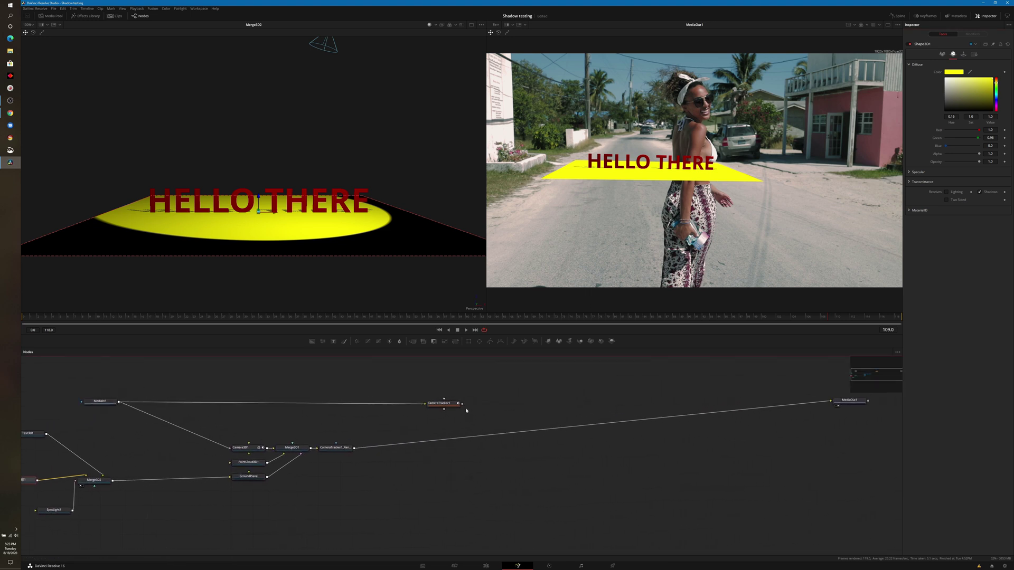
left_click_drag(462, 404, 486, 404)
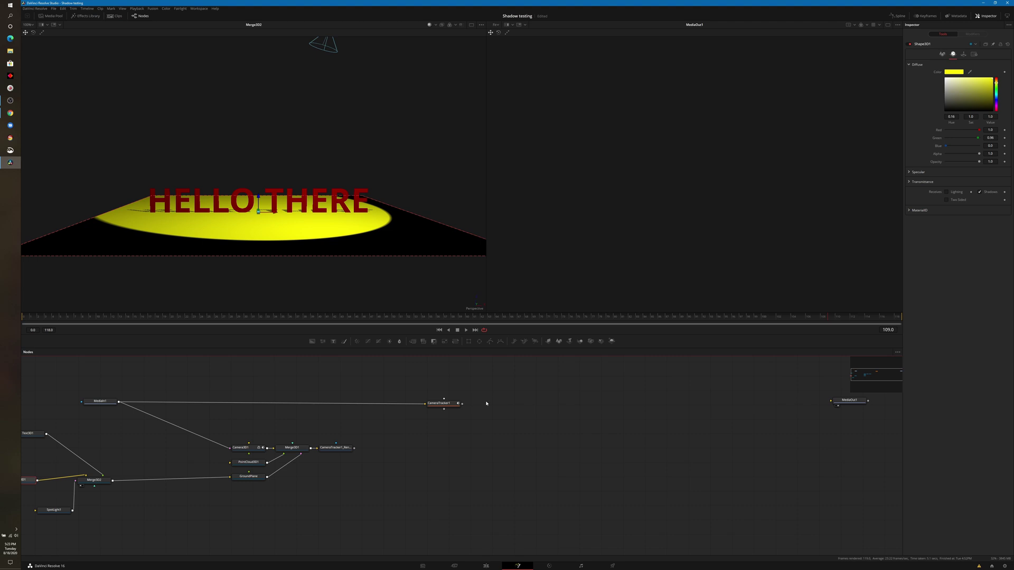
left_click_drag(355, 449, 817, 404)
left_click_drag(376, 447, 396, 409)
right_click(397, 410)
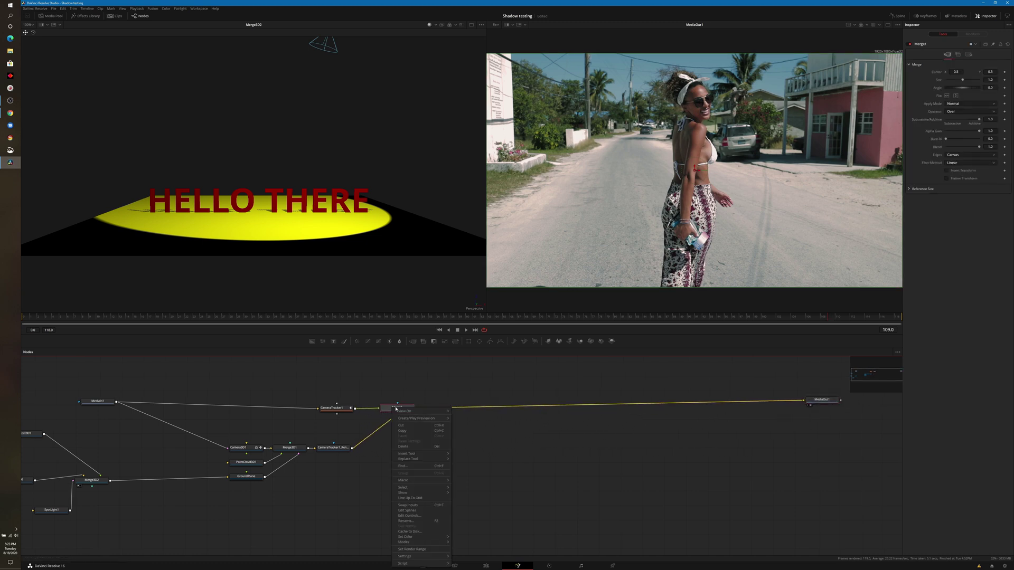
left_click(423, 498)
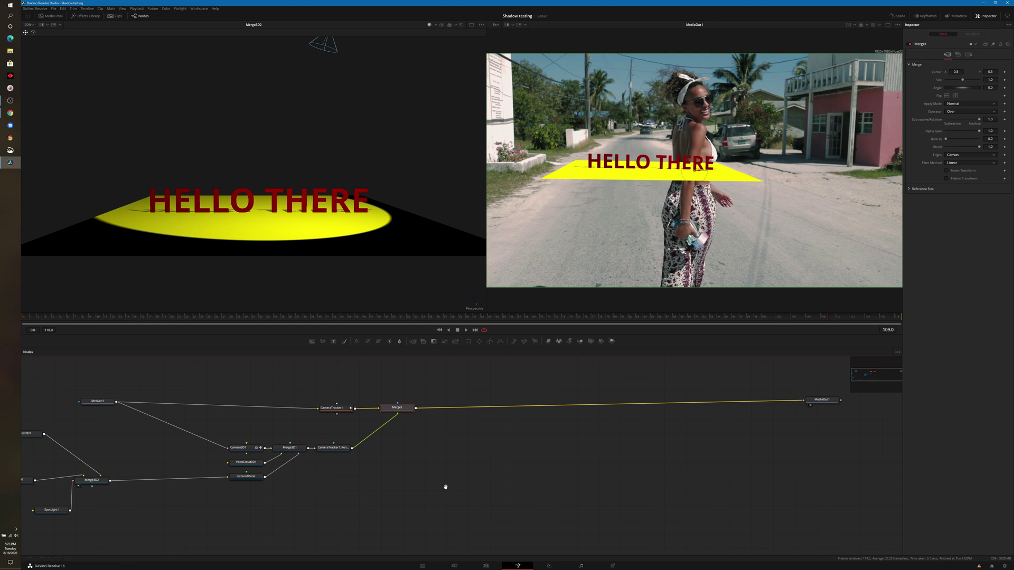
left_click_drag(446, 487, 494, 484)
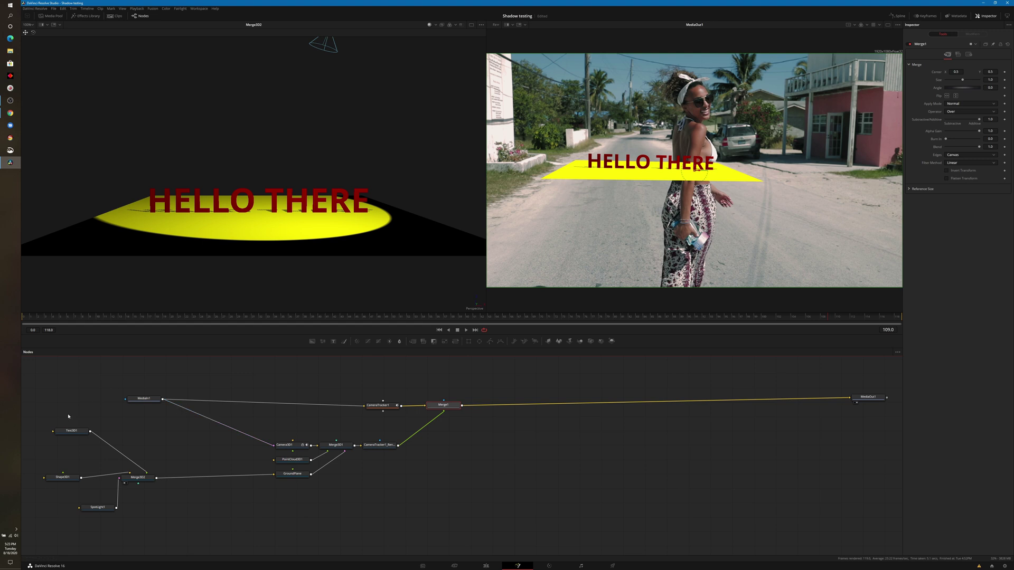
left_click_drag(43, 416, 159, 533)
left_click(252, 447)
left_click_drag(257, 431, 405, 501)
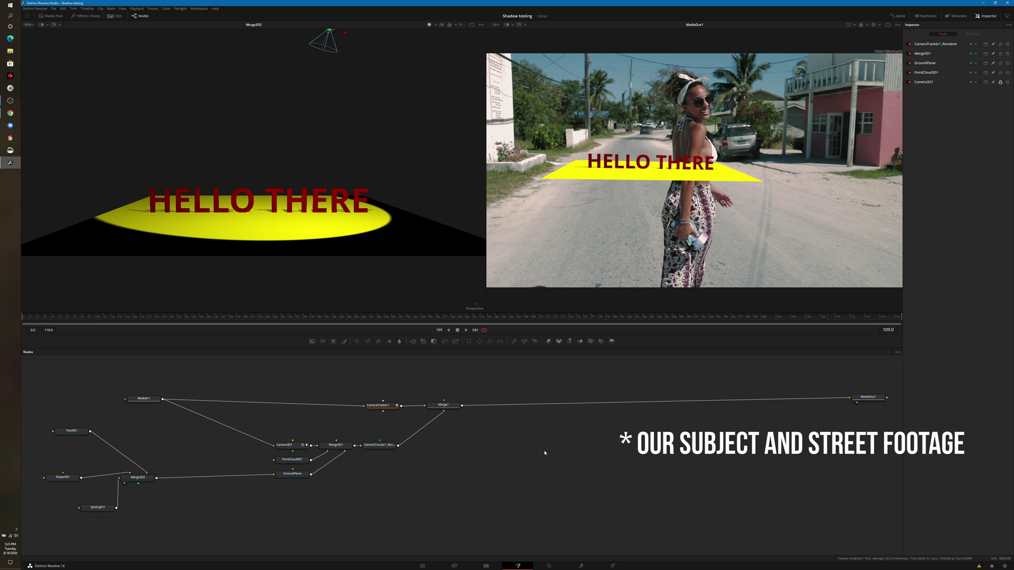
Add an Ultra Keyer node and insert it between the CameraTracker1 renderer and Merge1.
key("shift+space")
type("ultra")
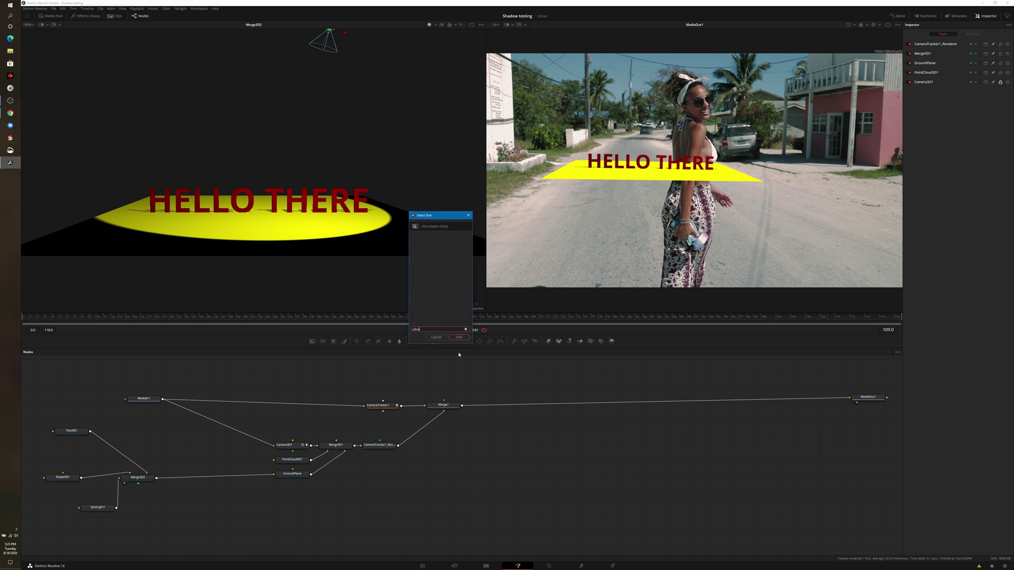
left_click(459, 338)
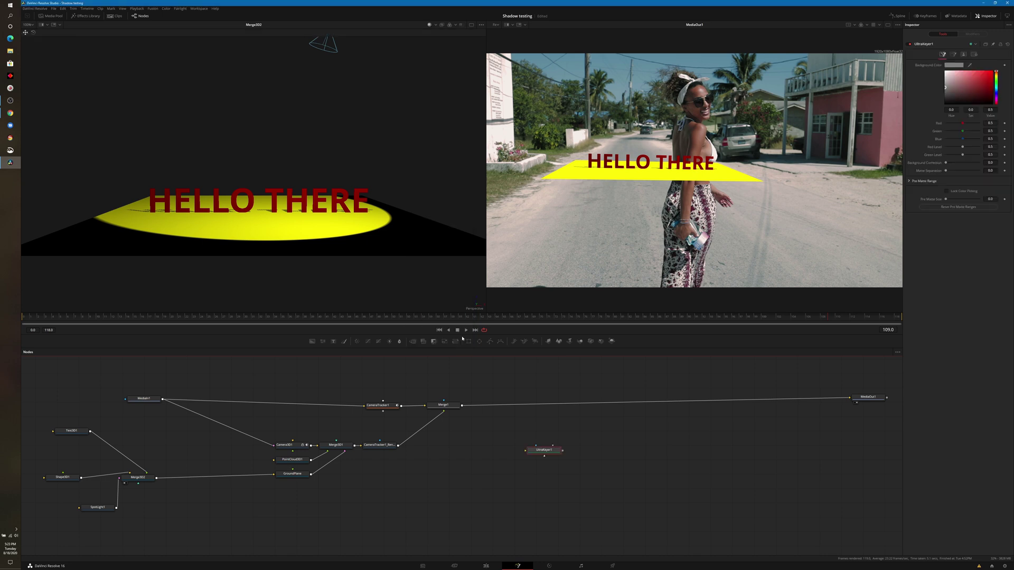
mouse_move(551, 453)
left_mouse_down()
mouse_move(417, 429)
mouse_move(430, 433)
left_mouse_up()
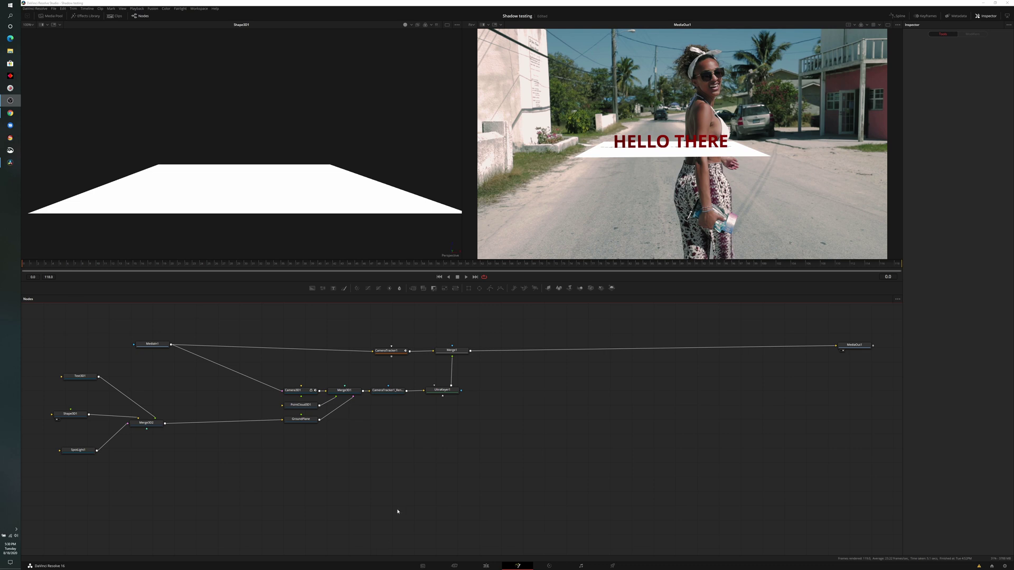
Turn lighting on and off again in the Shape3D1 viewer to compare the plane's shade.
right_click(349, 153)
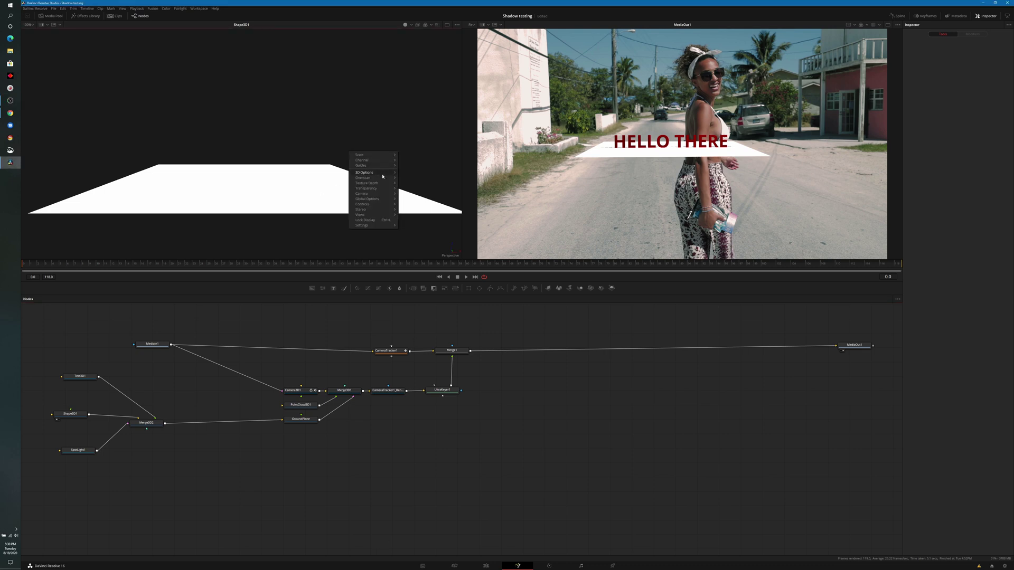
mouse_move(387, 174)
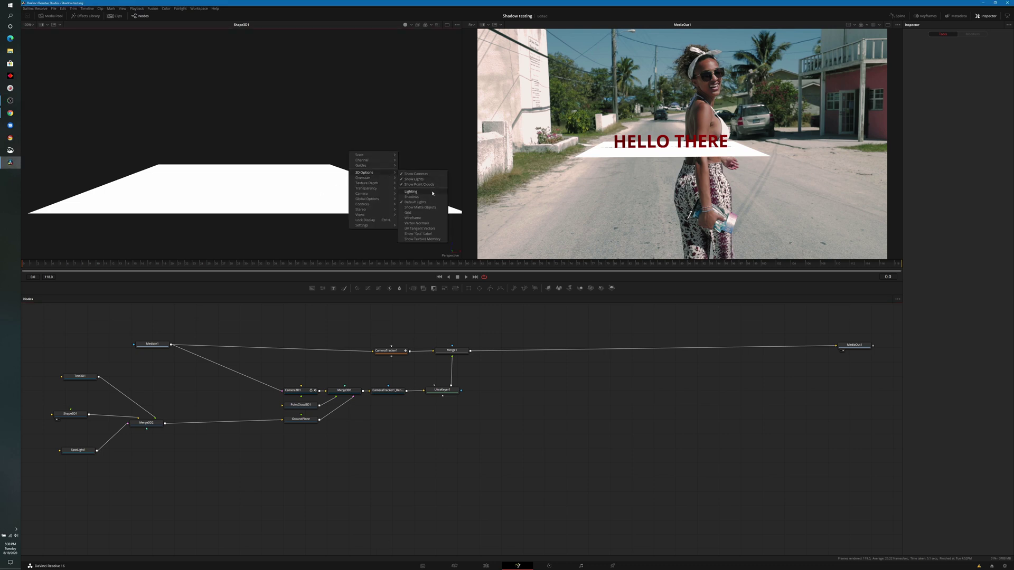
left_click(411, 192)
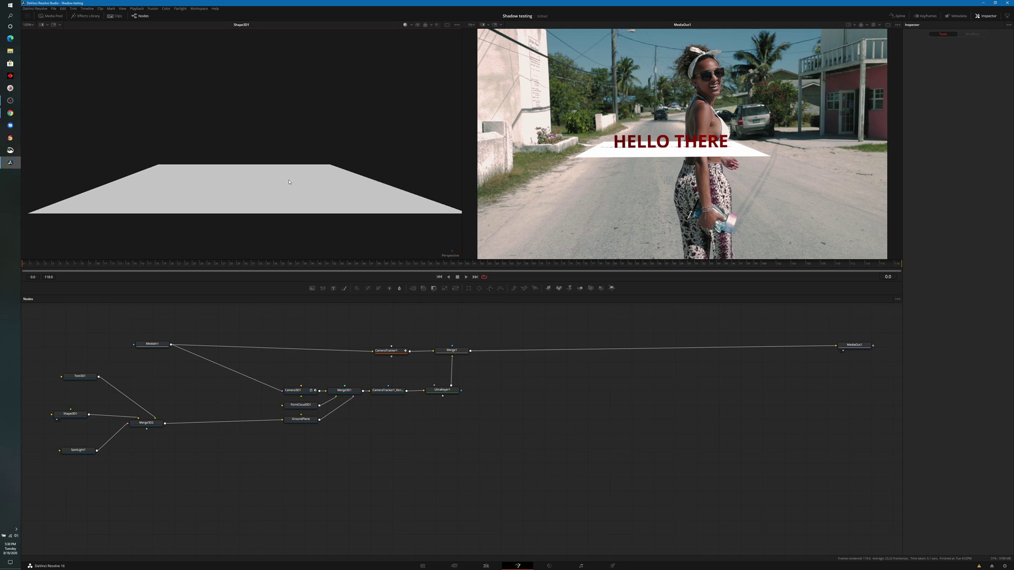
right_click(350, 135)
mouse_move(380, 155)
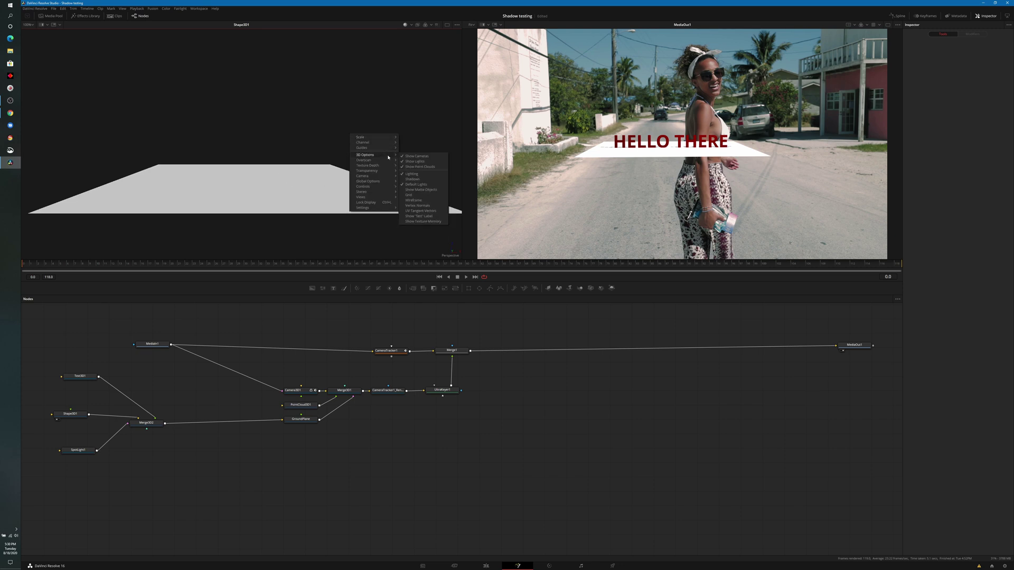
left_click(427, 175)
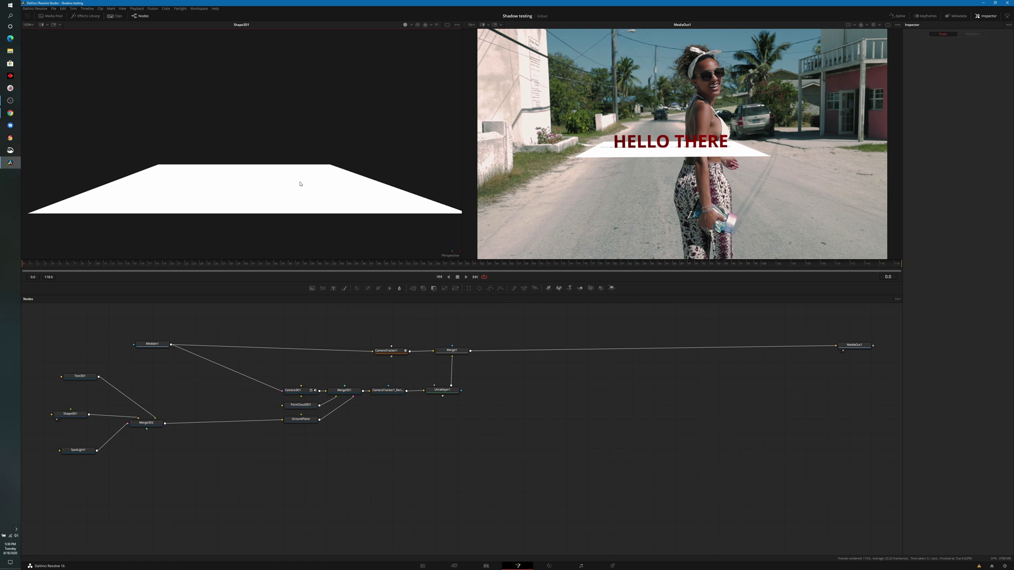
Change the Shape3D1 plane's diffuse colour to dark blue and sample that blue as UltraKeyer1's background colour.
left_click(444, 203)
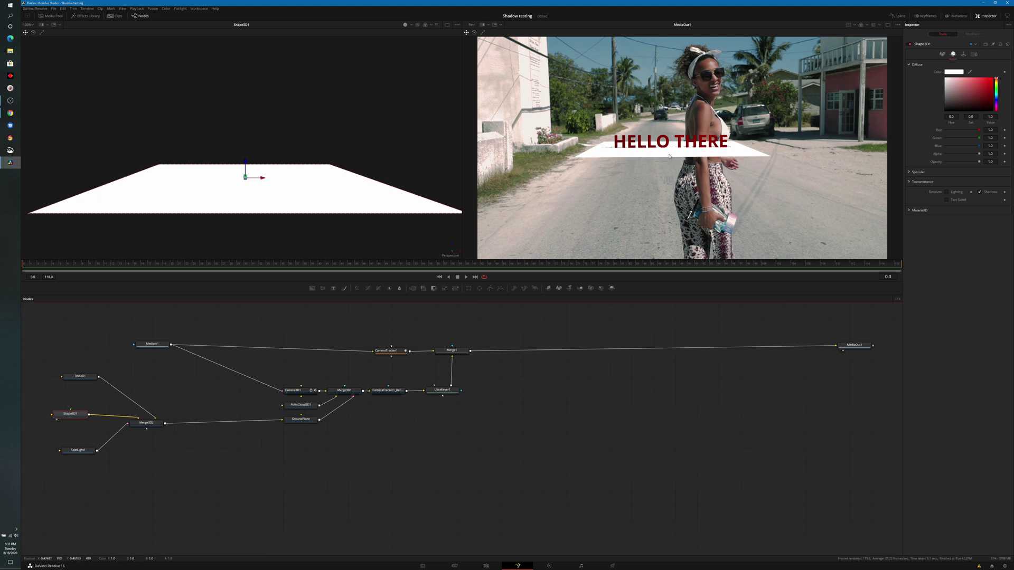
mouse_move(996, 79)
left_mouse_down()
mouse_move(999, 102)
mouse_move(989, 87)
left_mouse_up()
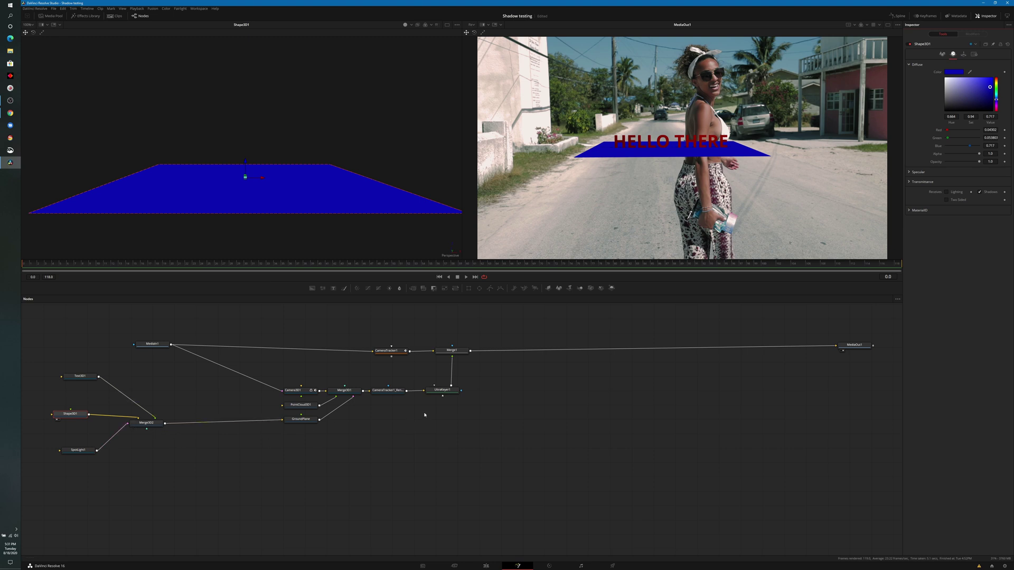
left_click(440, 395)
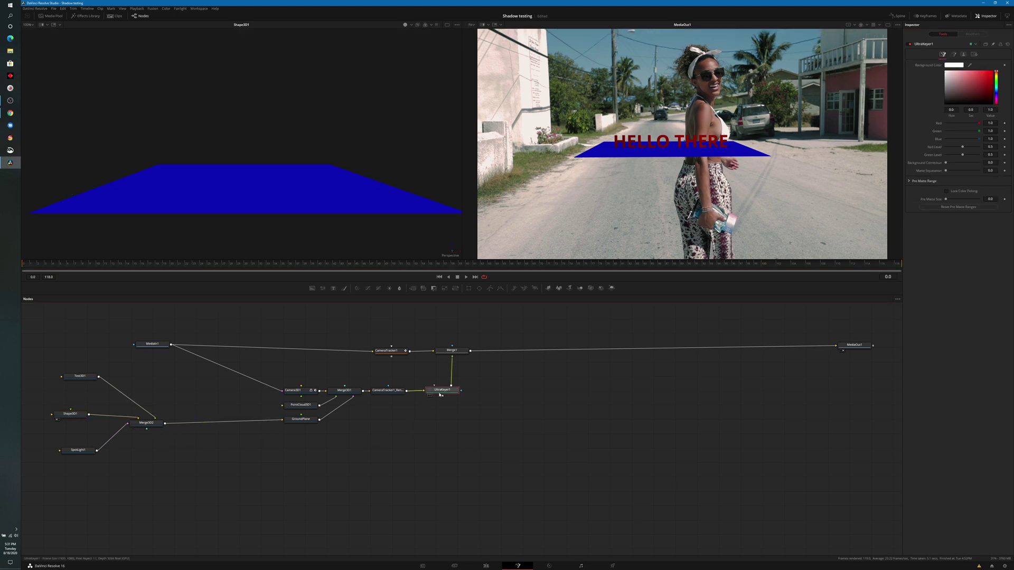
left_click(971, 66)
left_click_drag(342, 179, 301, 192)
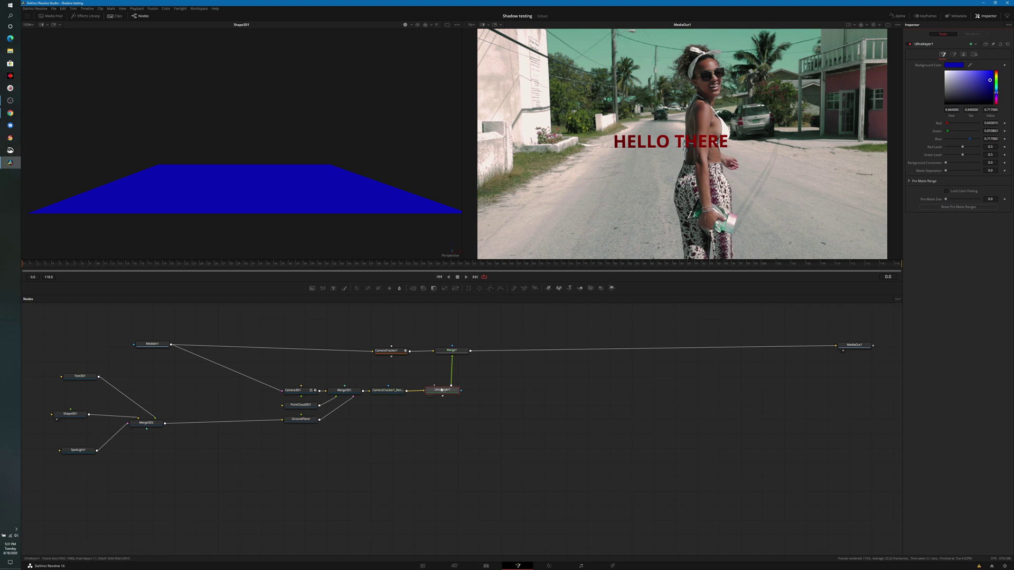
Add a Rectangle mask to UltraKeyer1, shape it into a wide, low band around HELLO THERE, and reposition its node.
left_click(468, 288)
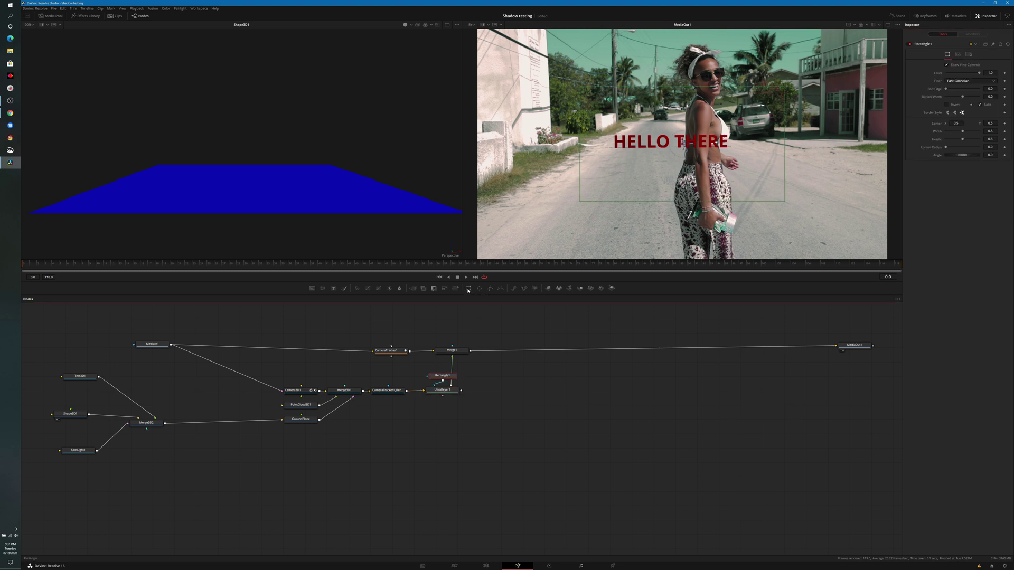
left_click_drag(681, 89, 670, 131)
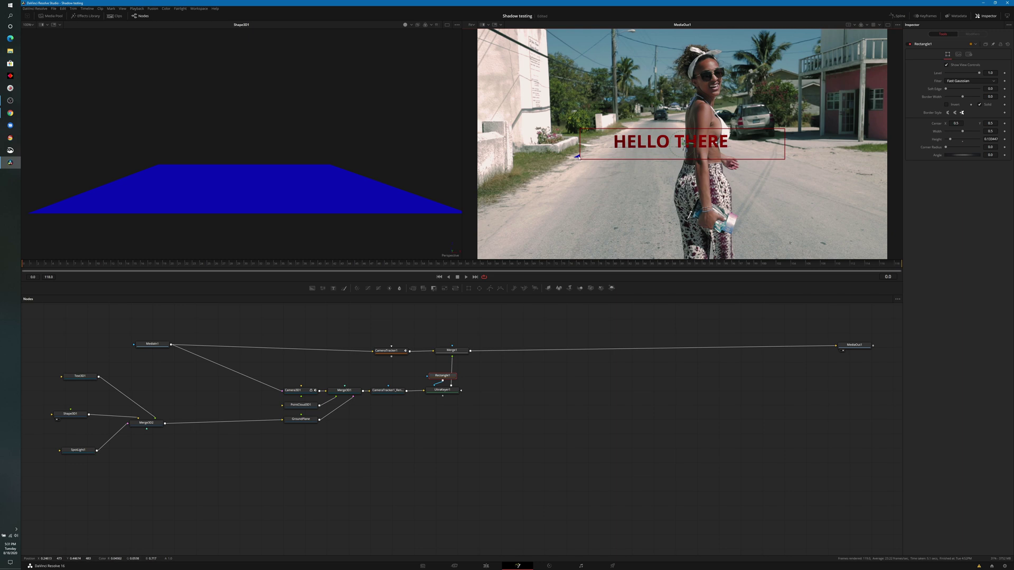
left_click_drag(577, 157, 568, 158)
left_click_drag(447, 376, 433, 375)
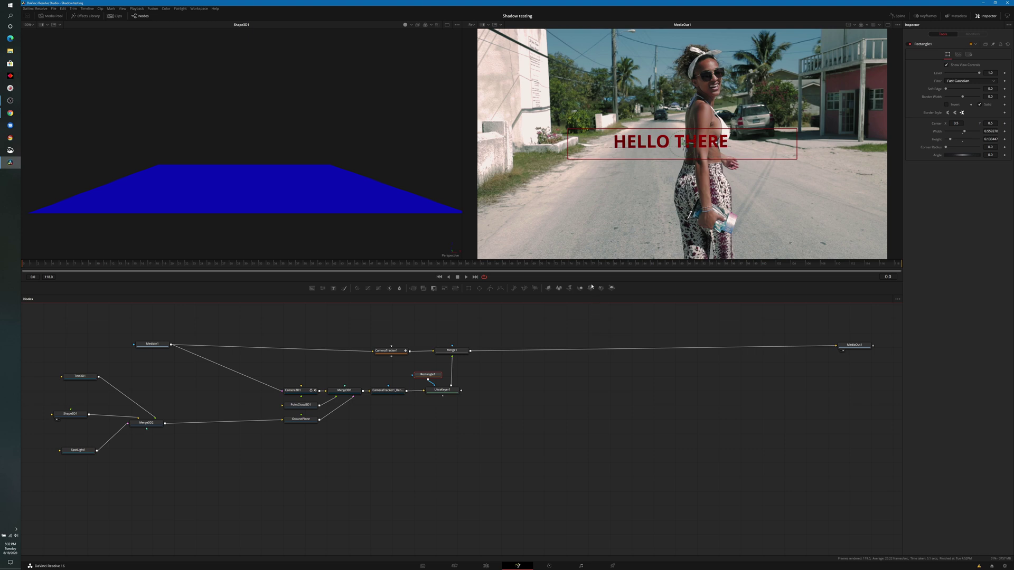
Scrub through the clip and widen the Rectangle1 mask to cover the blue plane corner around frame 26.
left_click(59, 268)
left_click_drag(118, 267, 221, 266)
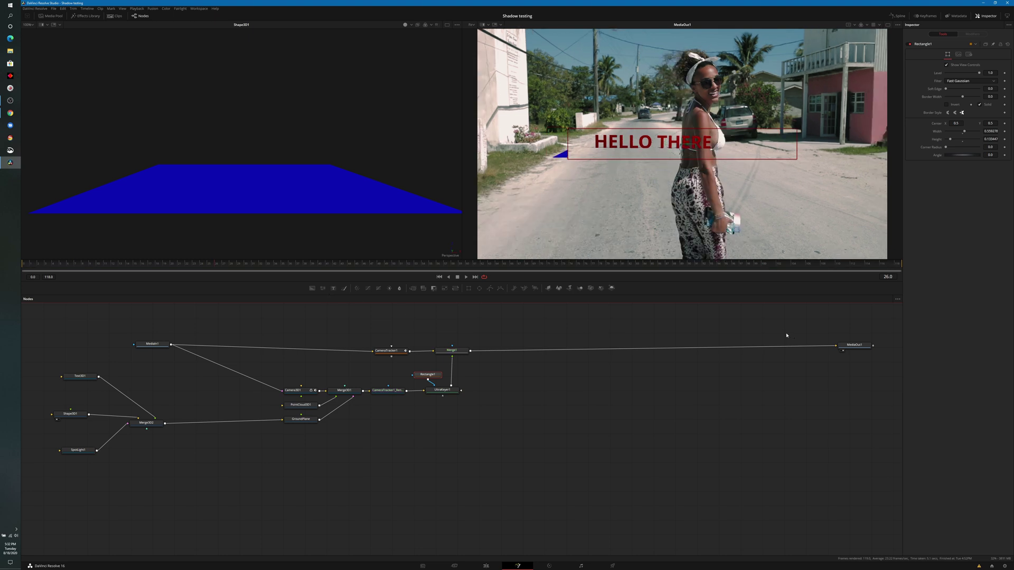
left_click_drag(567, 152, 547, 151)
left_click_drag(616, 265, 829, 264)
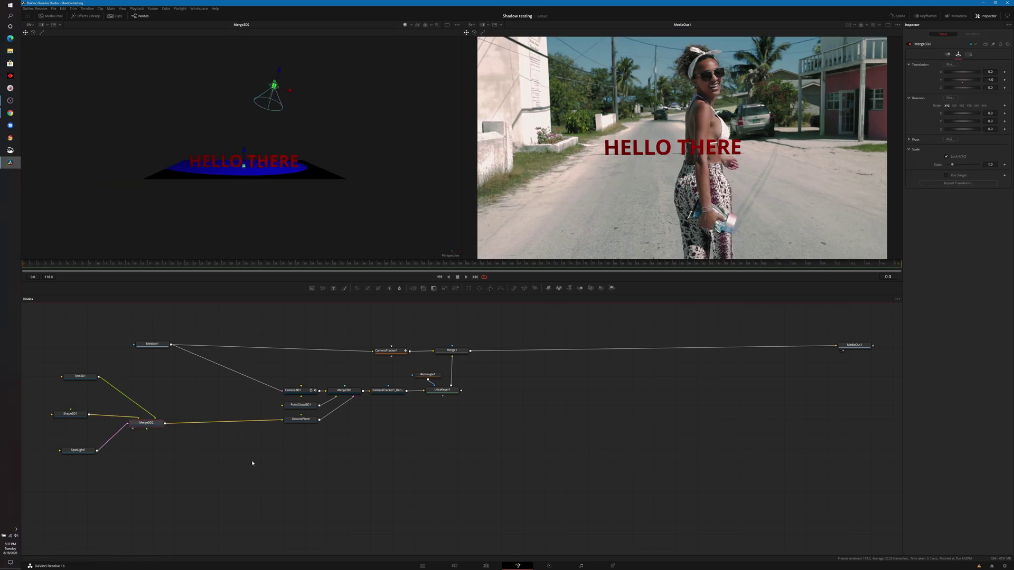
Review Shape3D1's material and lighting options, turning Affected by Lights off and on again to compare the plane.
left_click(70, 414)
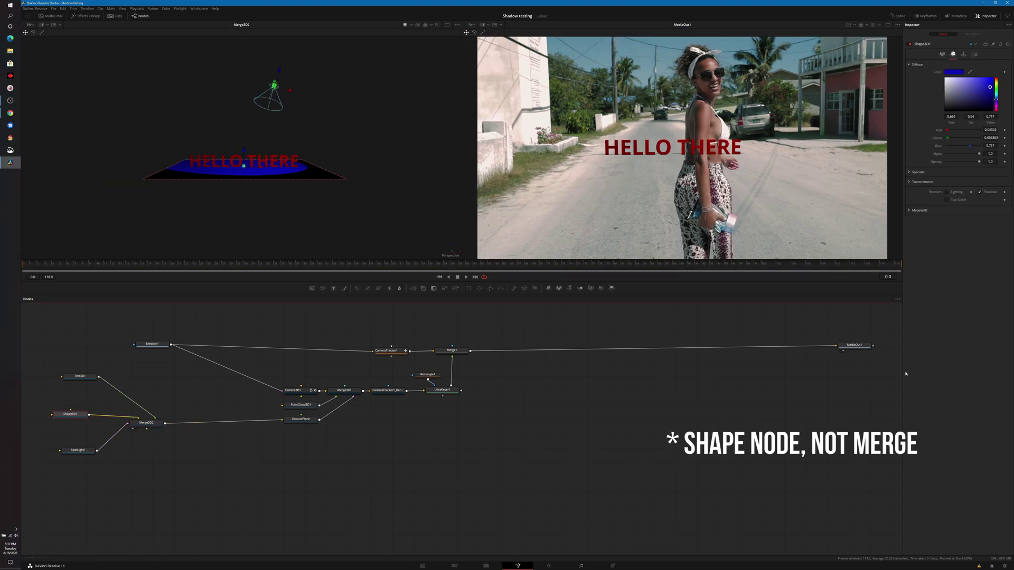
left_click(922, 182)
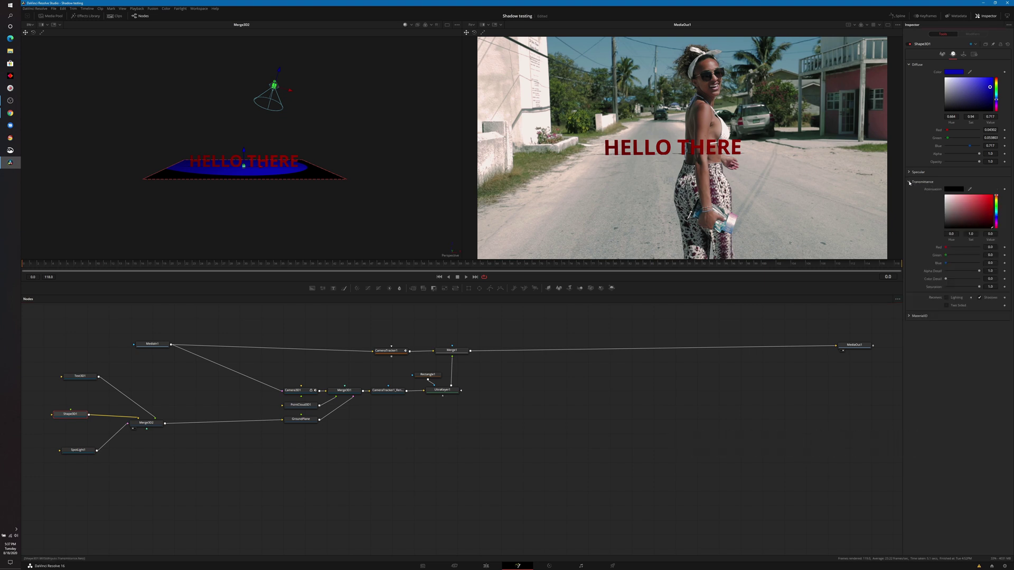
left_click(909, 182)
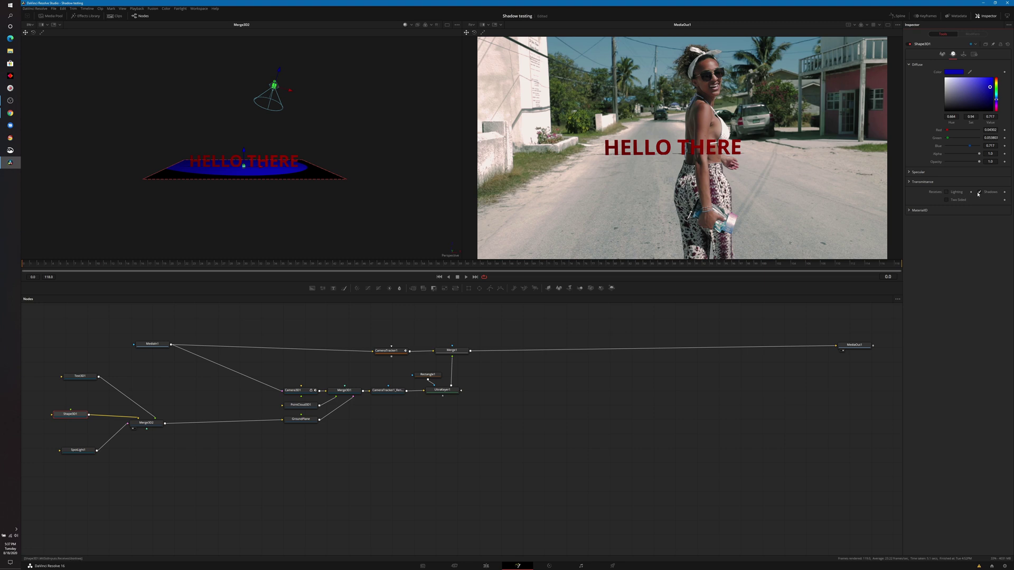
left_click(950, 193)
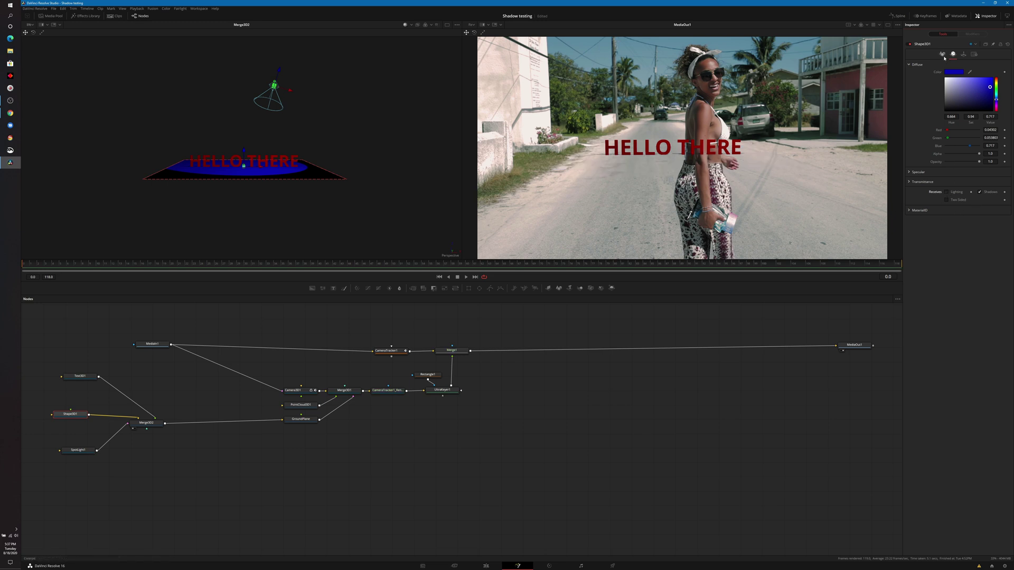
left_click(943, 55)
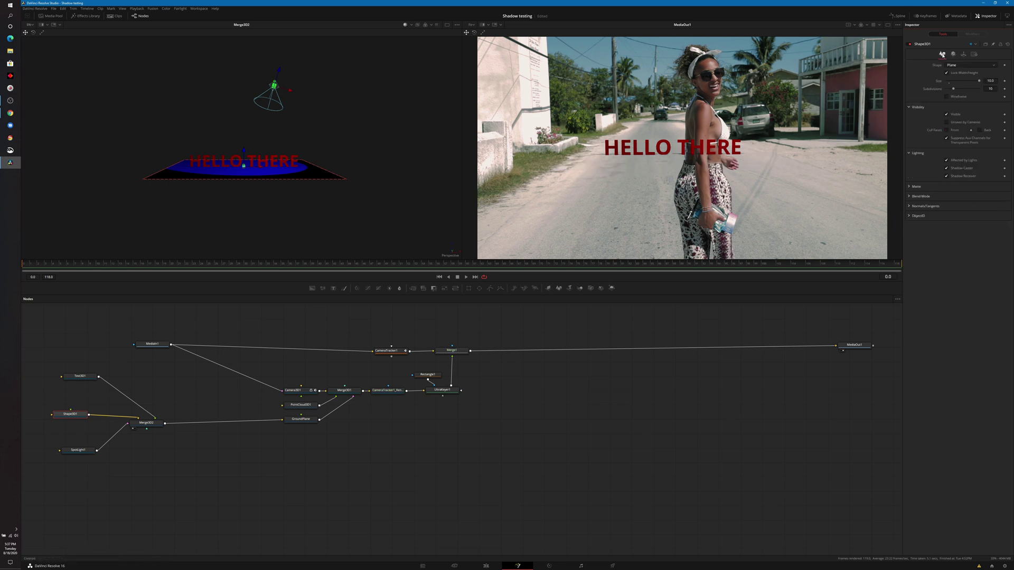
left_click(947, 161)
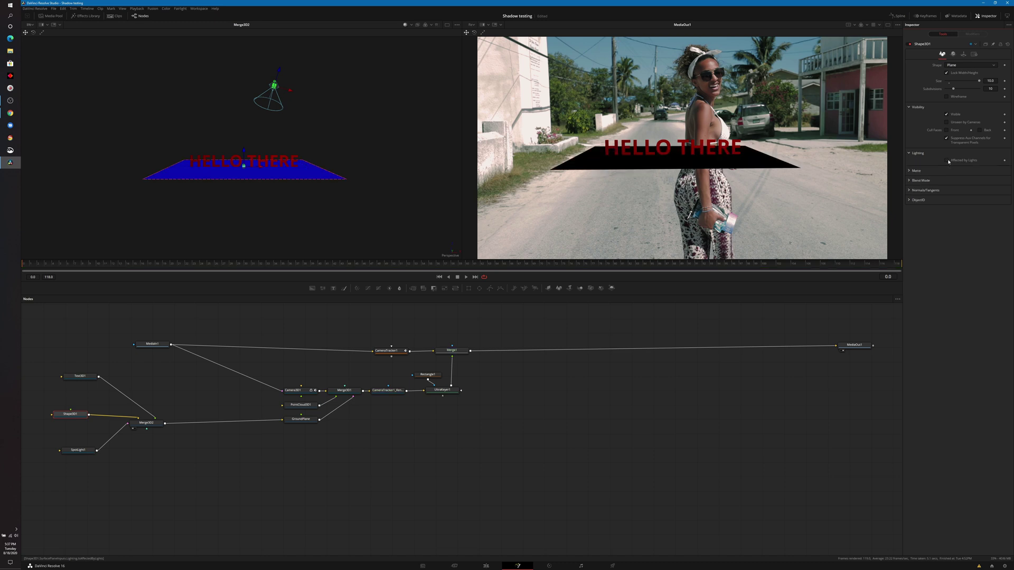
left_click(948, 161)
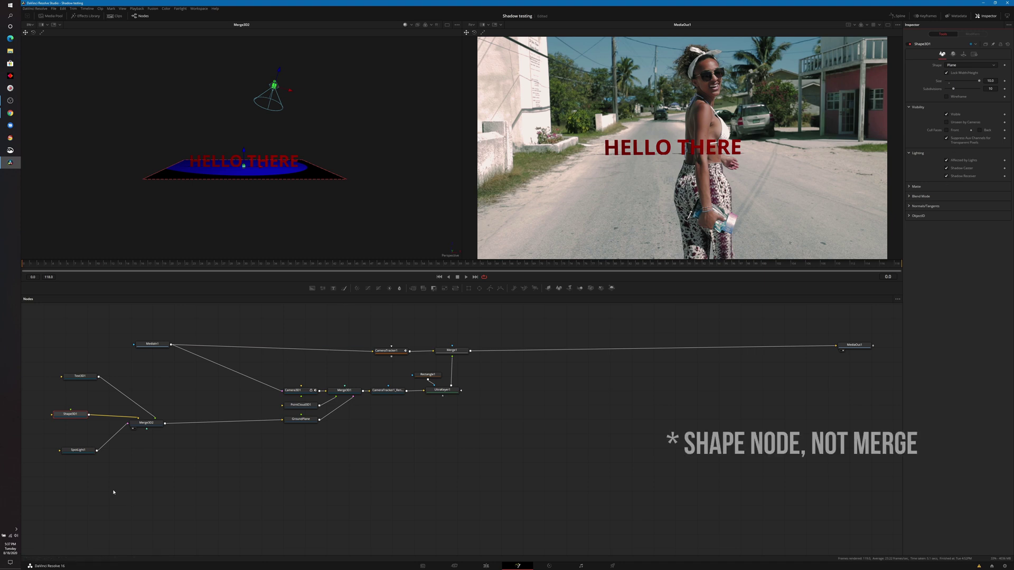
Set SpotLight1's shadow softness to Variable and examine the shadow beneath the text close up.
left_click(83, 450)
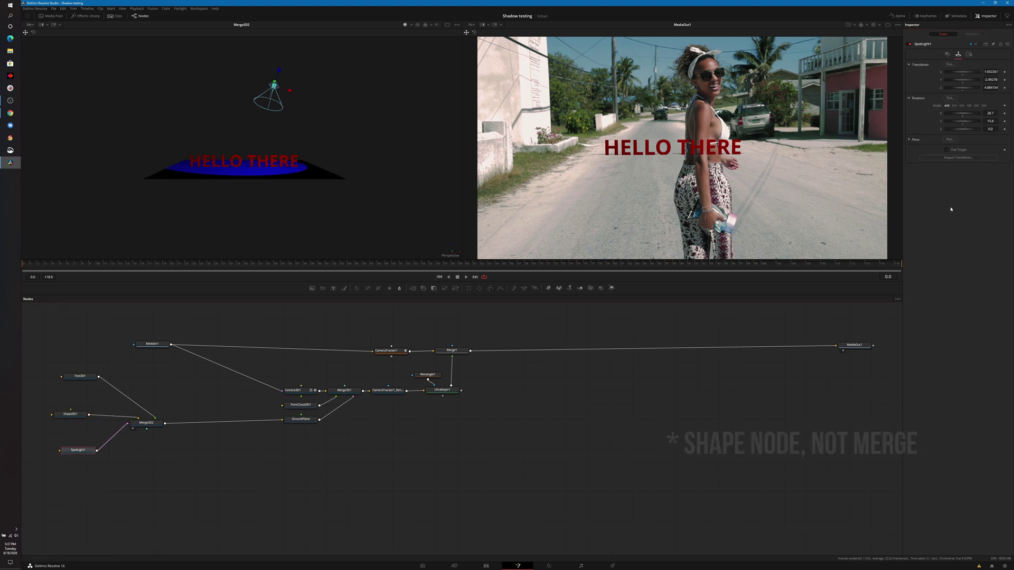
left_click(947, 57)
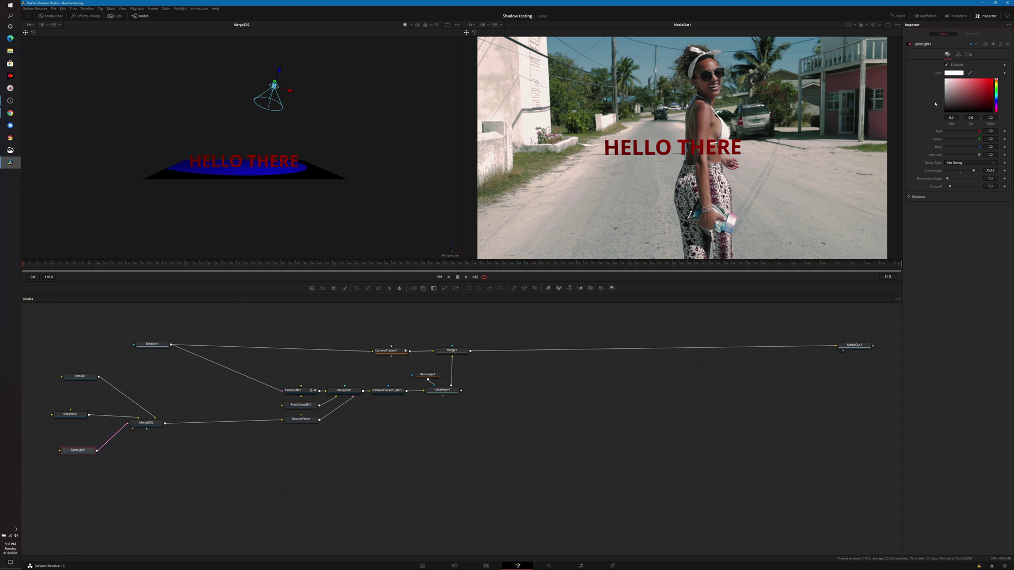
left_click(909, 197)
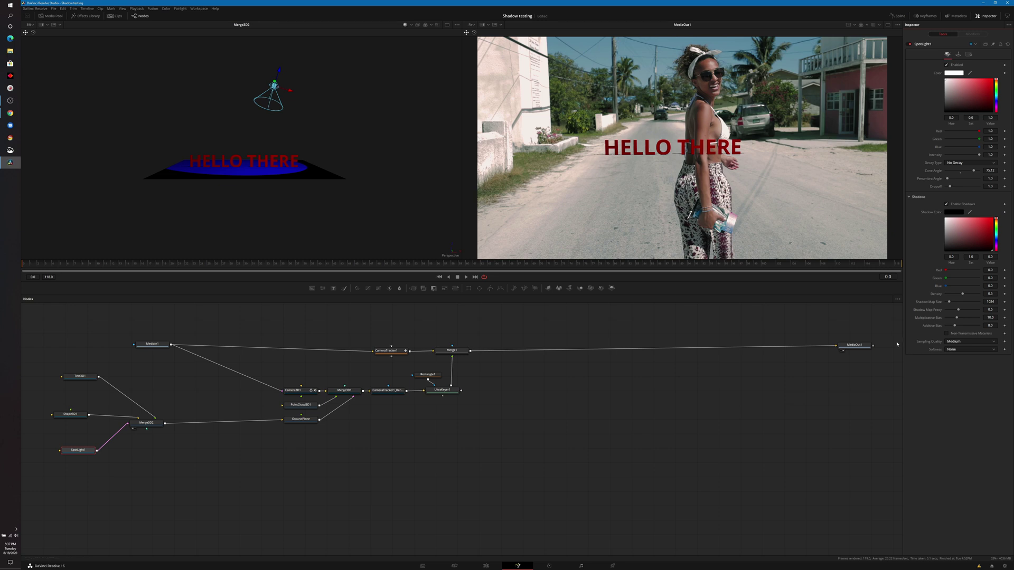
left_click(951, 350)
left_click(959, 369)
scroll(657, 187, "up", 5)
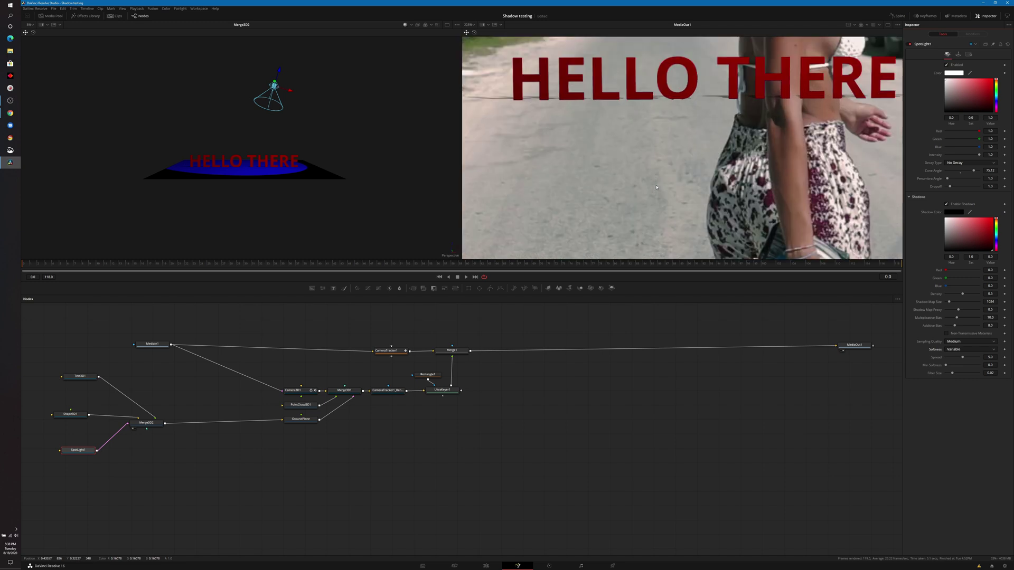
Try SpotLight1's shadow softness at None and view the output at 100%.
left_click(966, 351)
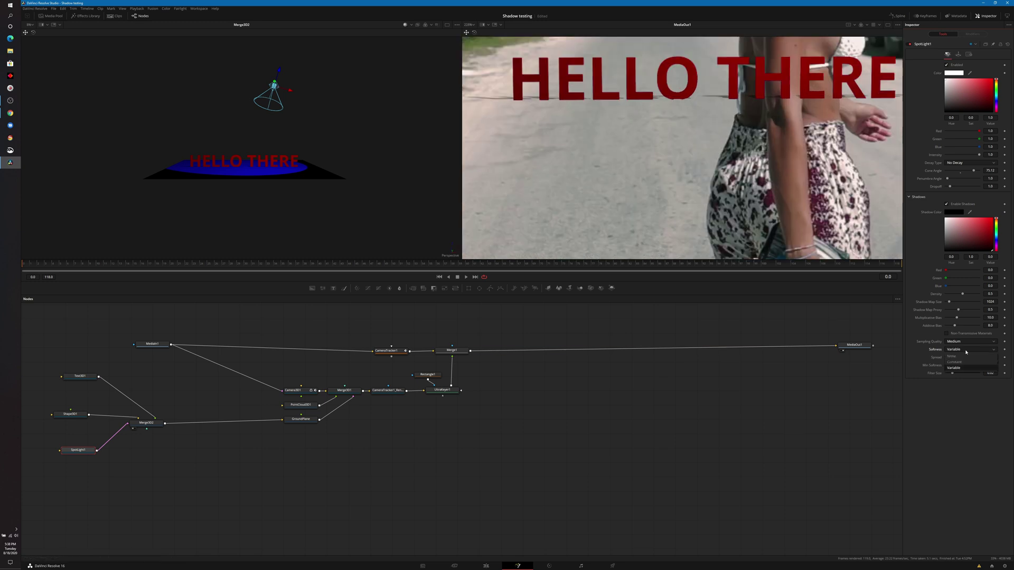
left_click(954, 357)
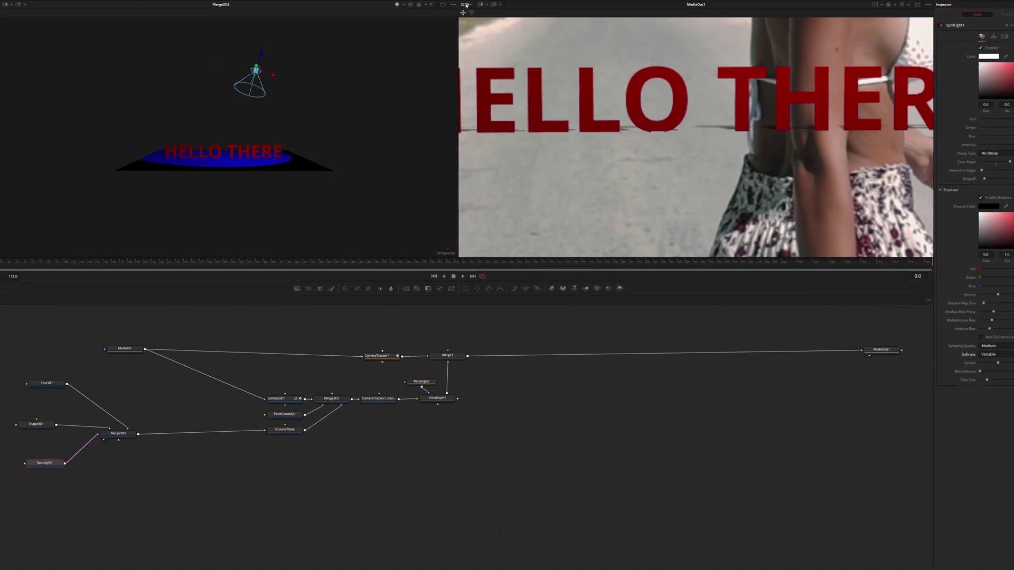
left_click(465, 4)
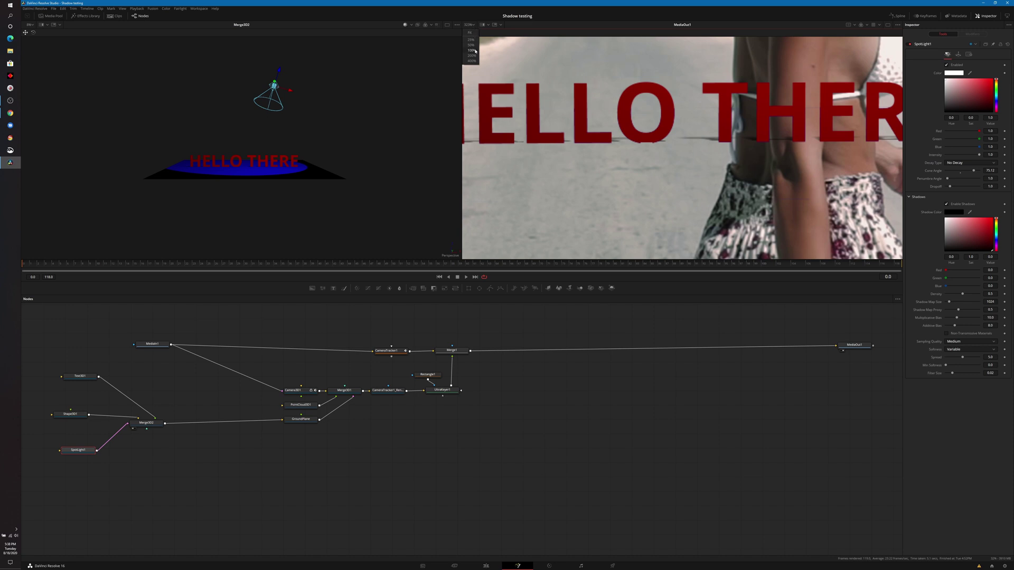
left_click(472, 51)
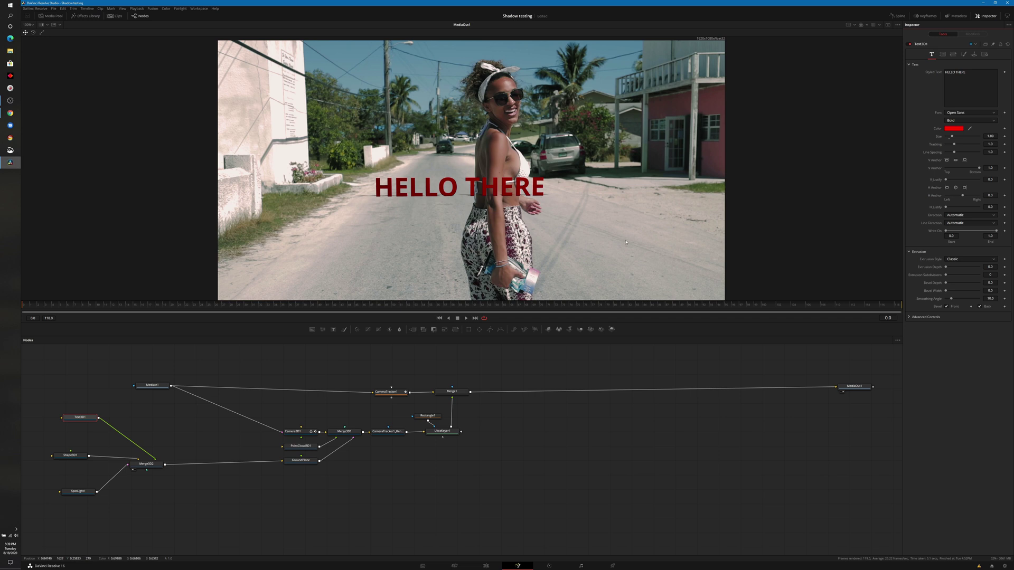
Change the Text3D1 colour from bright red to a muted pinkish red.
left_click(953, 128)
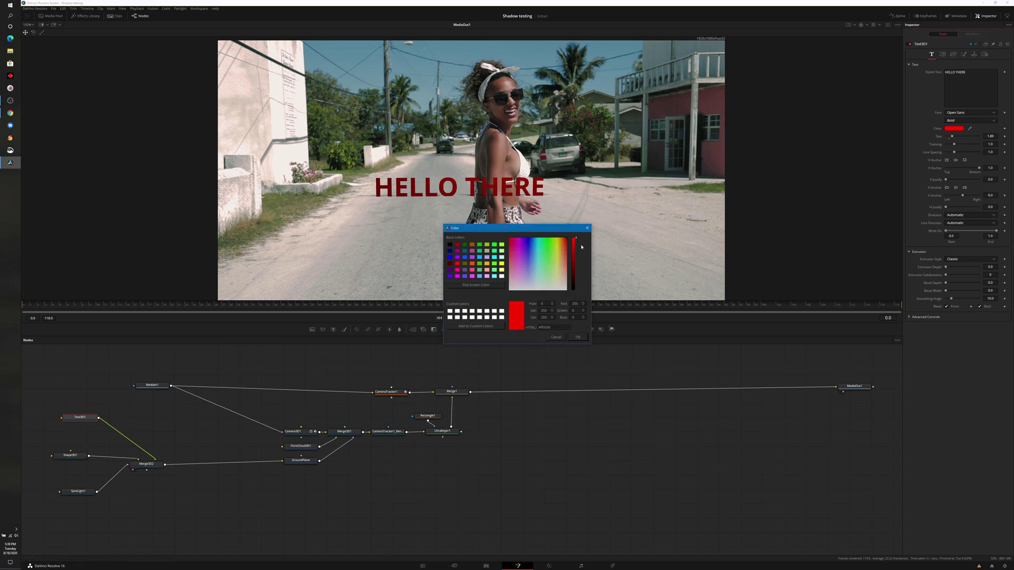
left_click_drag(575, 244, 509, 262)
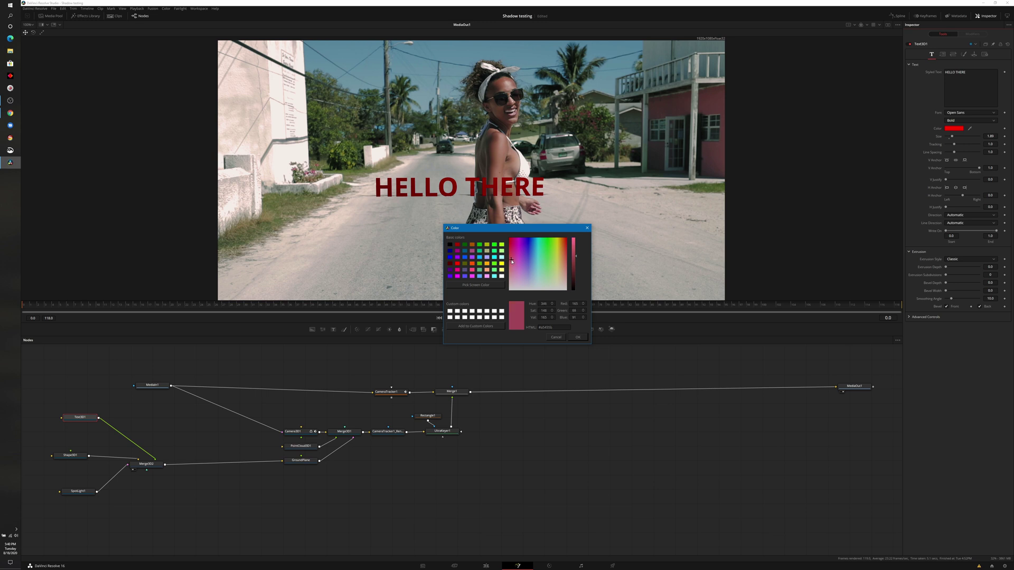
left_click(576, 338)
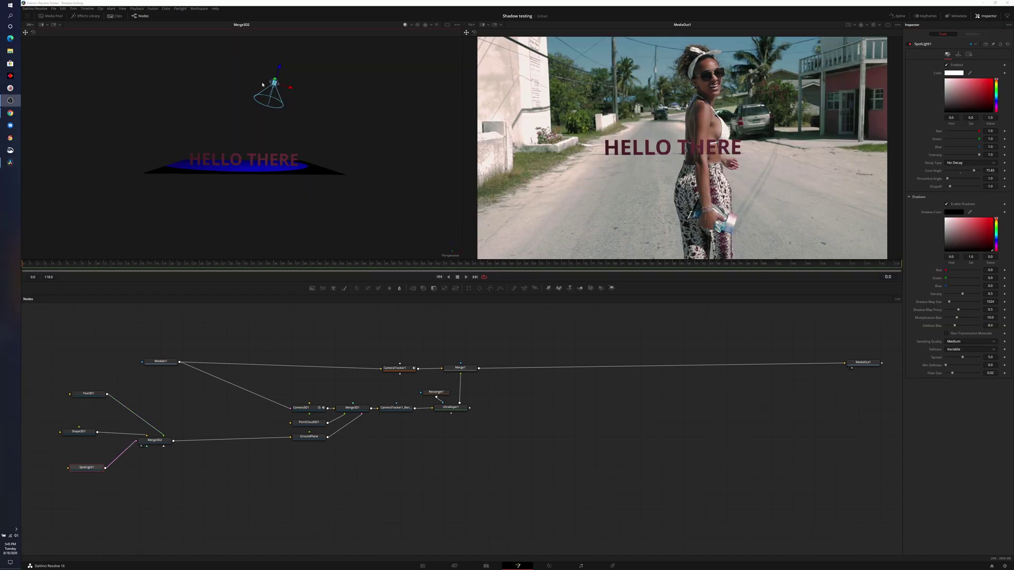
Move SpotLight1 lower and closer to the text, and adjust its Y translation.
left_click_drag(279, 68, 300, 111)
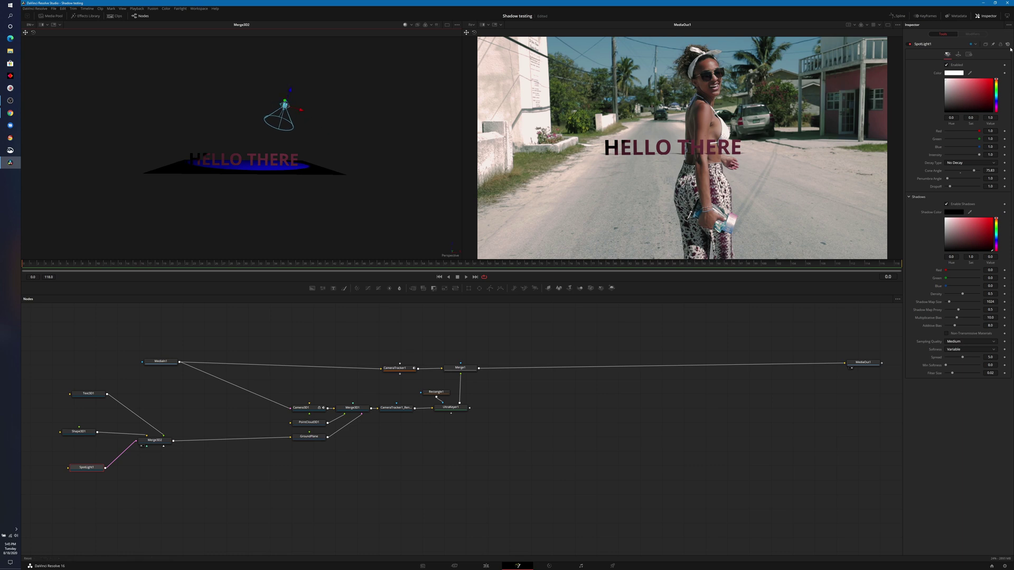
left_click(958, 55)
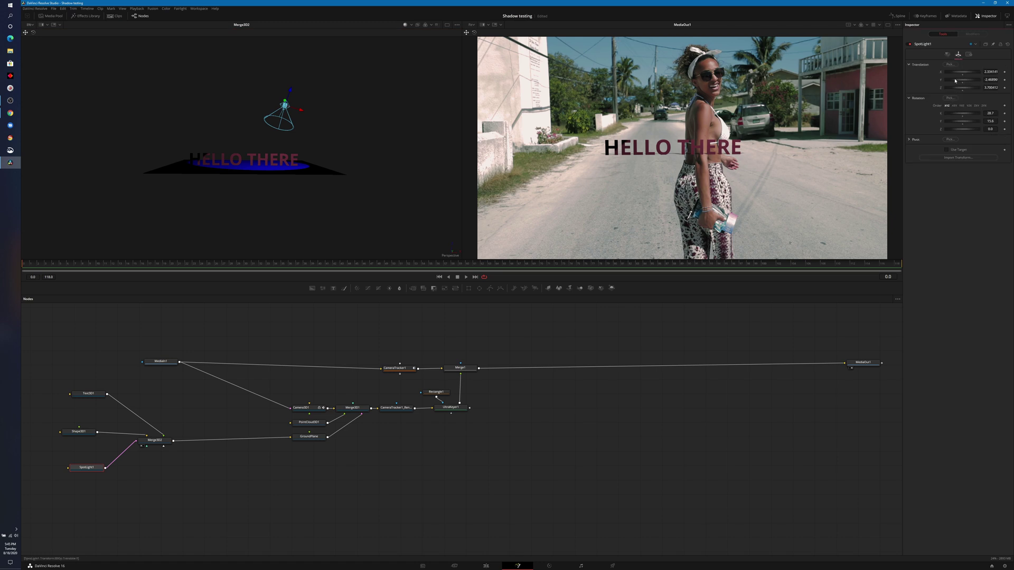
left_click_drag(958, 81, 909, 75)
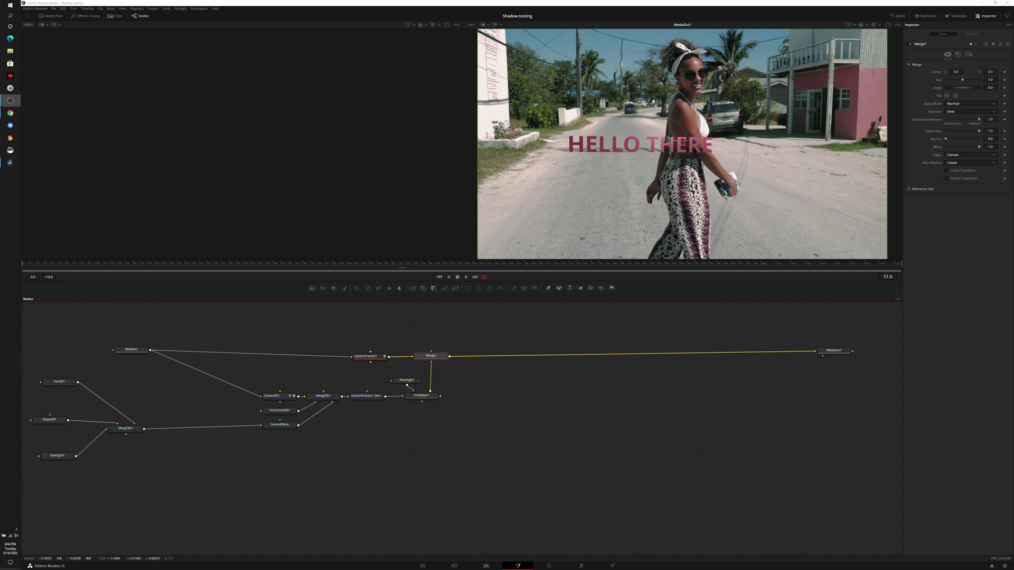
Set SpotLight1's shadow softness to None to compare the hard shadow close up.
left_click(64, 454)
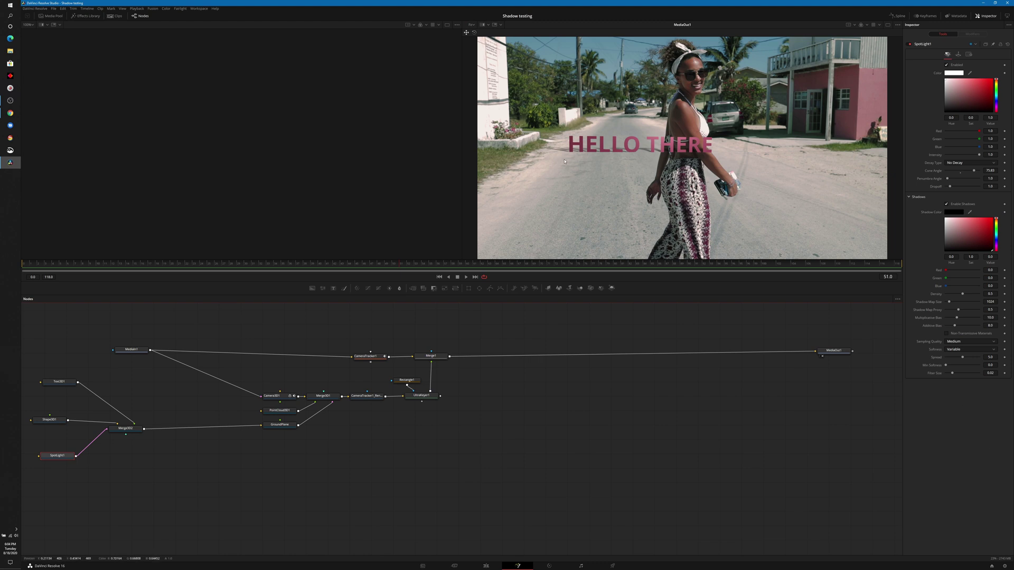
scroll(564, 162, "up", 3)
left_click(956, 350)
left_click(957, 357)
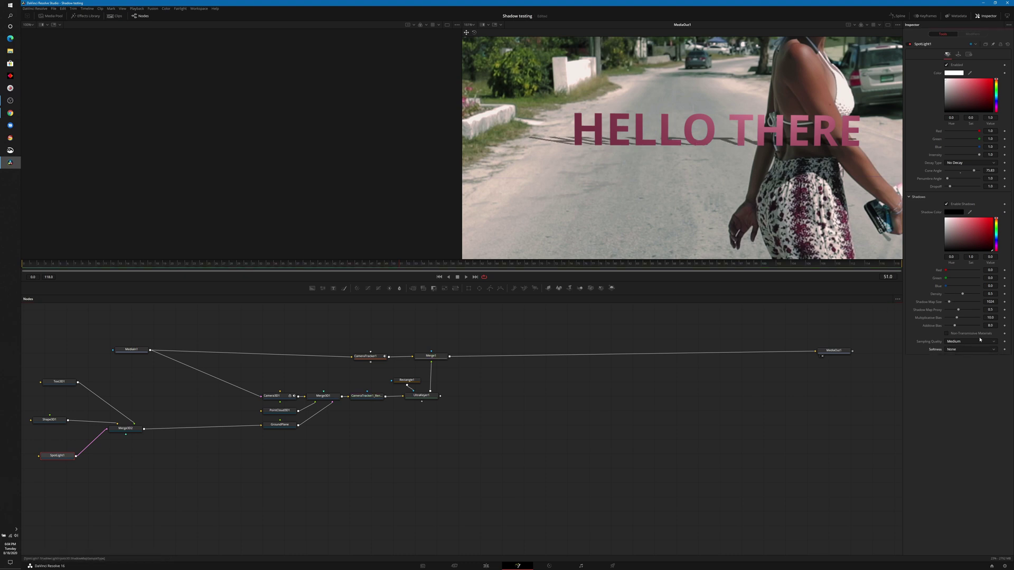
Change SpotLight1's shadow sampling quality and set the shadow softness to Variable.
left_click(955, 342)
left_click(954, 353)
left_click(956, 349)
left_click(954, 367)
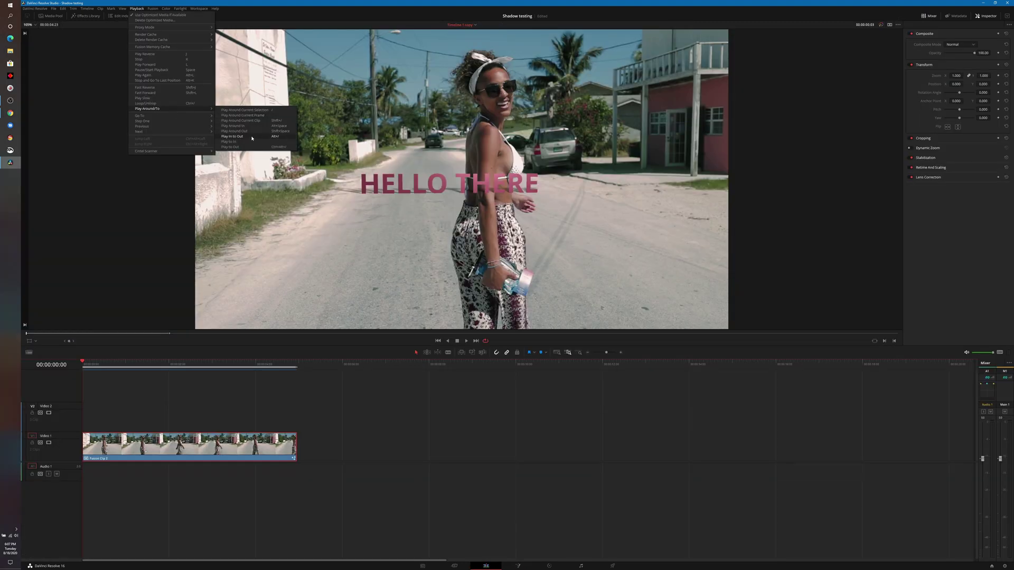
Play the timeline from In to Out on the Edit page and return the playhead to the start.
left_click(251, 139)
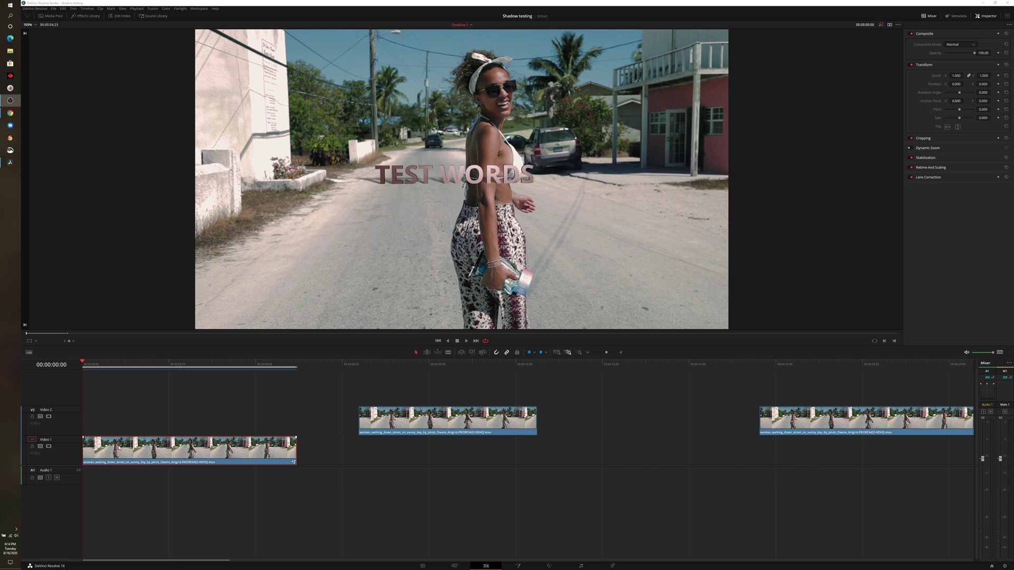
mouse_move(98, 367)
left_mouse_down()
mouse_move(239, 374)
mouse_move(86, 377)
left_mouse_up()
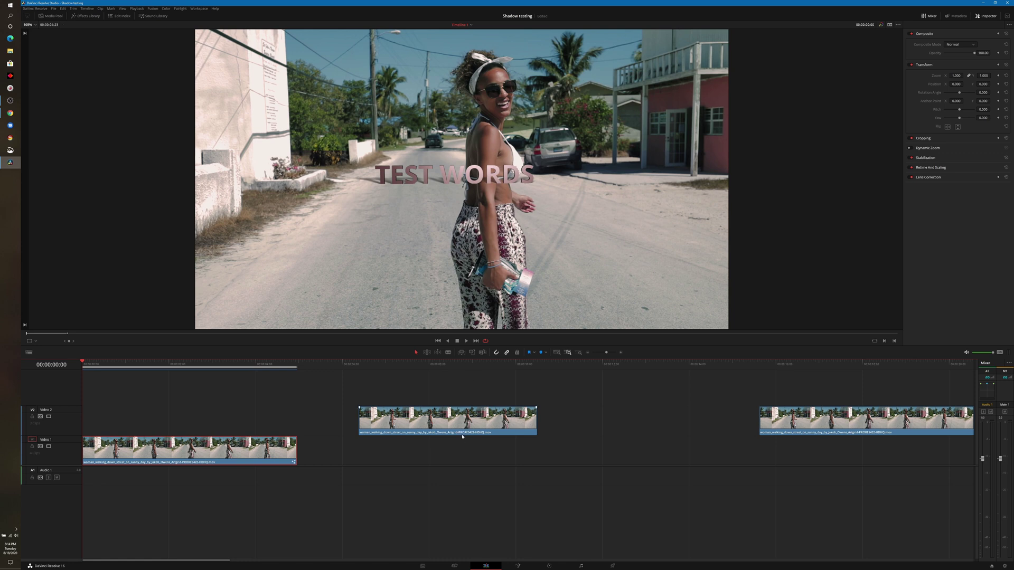
Move the nearest Video 2 clip over the start of the Video 1 clip, play it, and toggle the Video 2 track's visibility.
left_click_drag(464, 435, 184, 419)
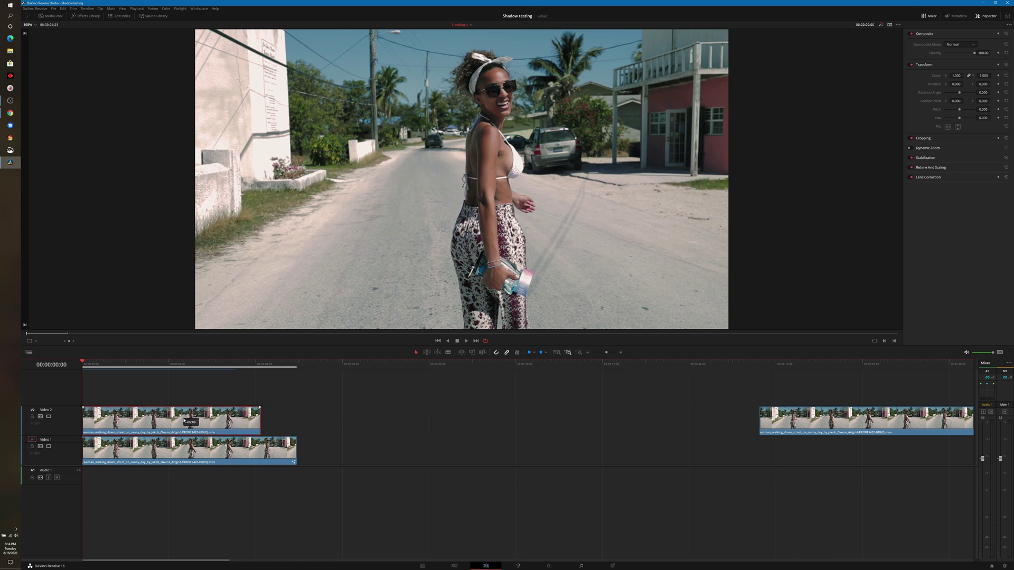
key("space")
key("space")
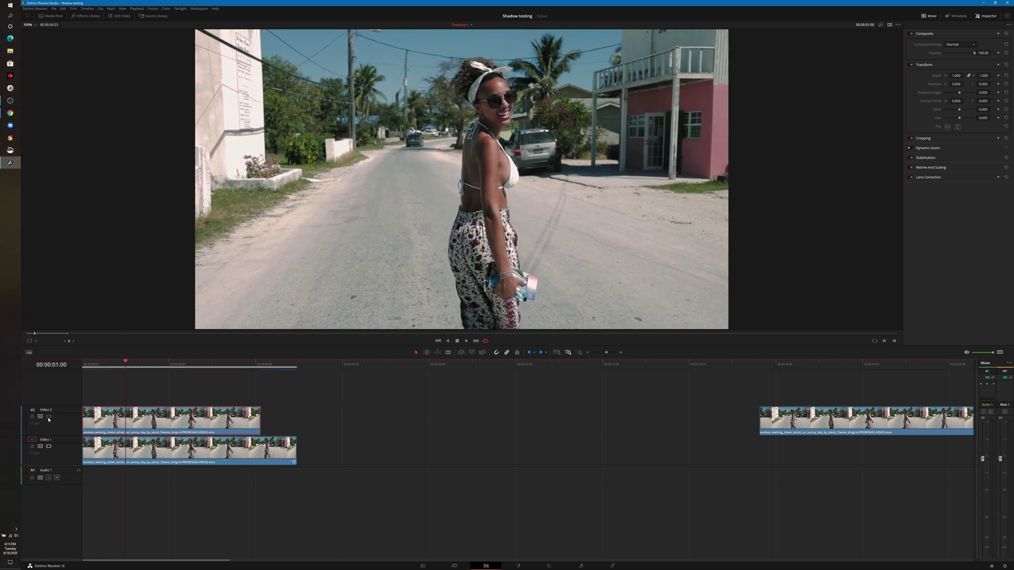
left_click(49, 417)
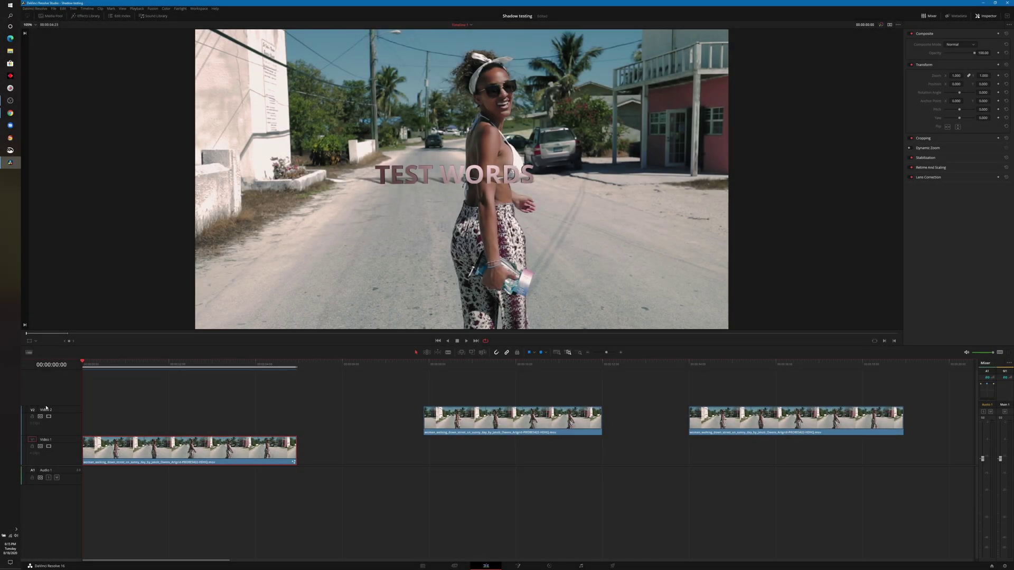
Disable the Video 2 track and move its last clip to the timeline start above the Video 1 clip.
left_click(48, 417)
left_click_drag(722, 434, 108, 418)
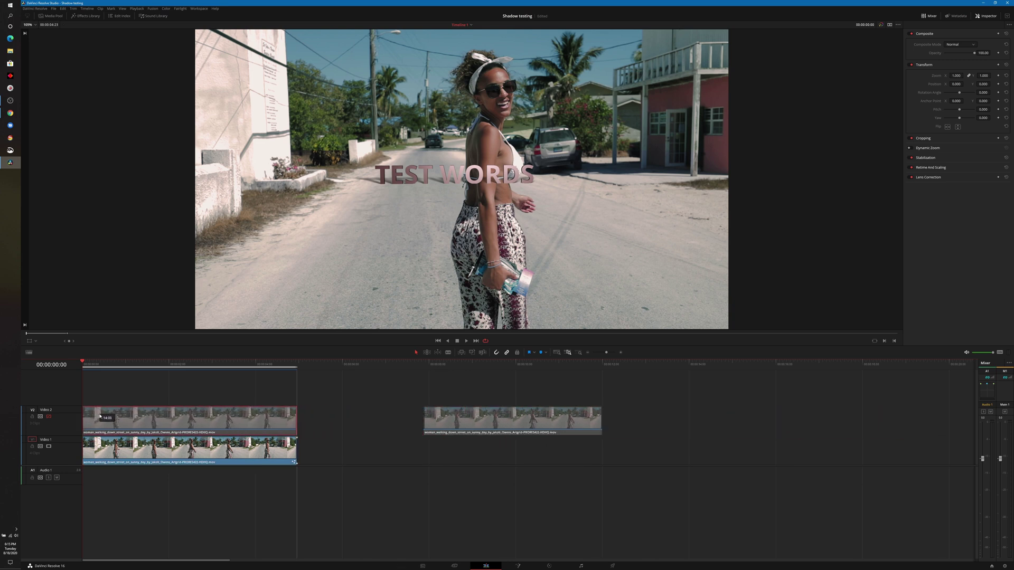
Enable the Video 2 track and scrub through the start of the timeline to check the woman layered over the text.
left_click(48, 417)
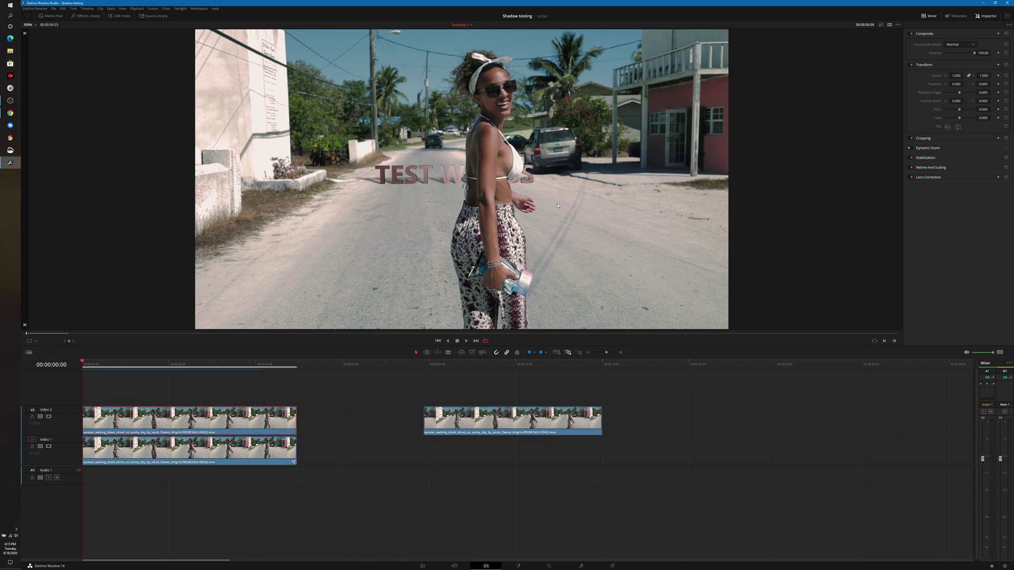
left_click_drag(116, 370, 262, 384)
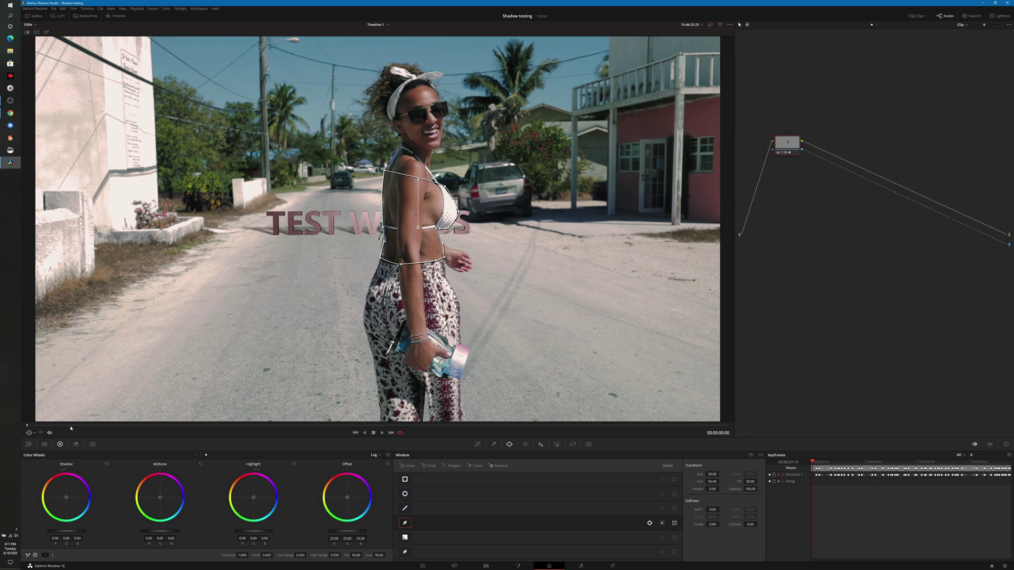
Inspect the power window around the woman's torso up to 00:00:00:17, toggling Highlight on and off, and open the viewer's overlay mode choices.
left_click_drag(38, 430, 129, 428)
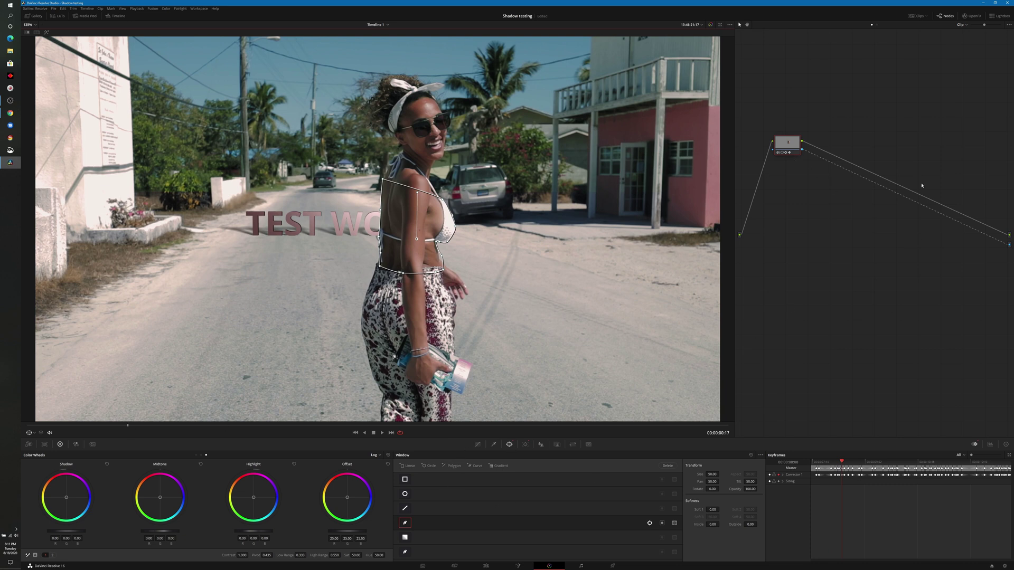
left_click(47, 33)
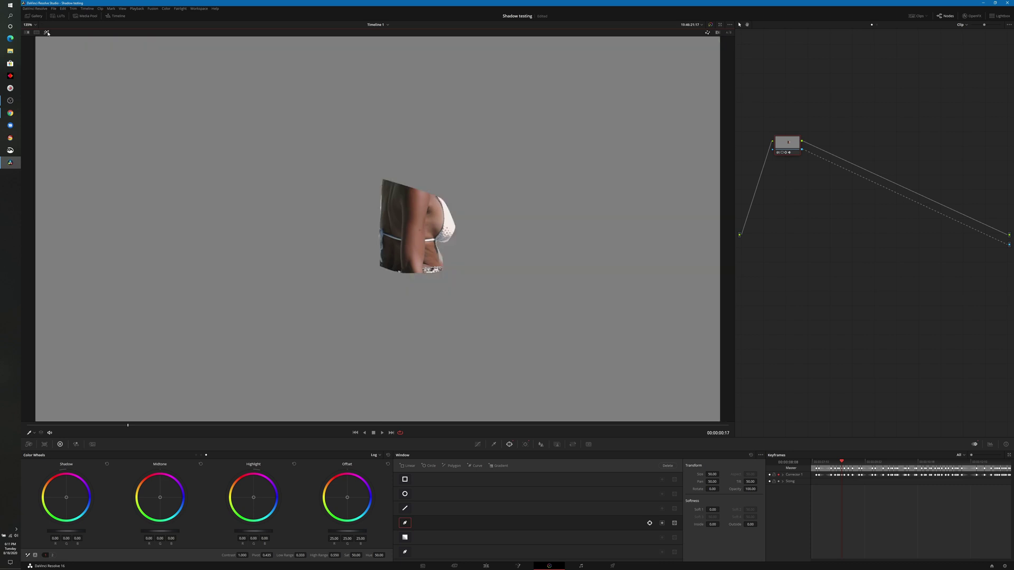
left_click(47, 32)
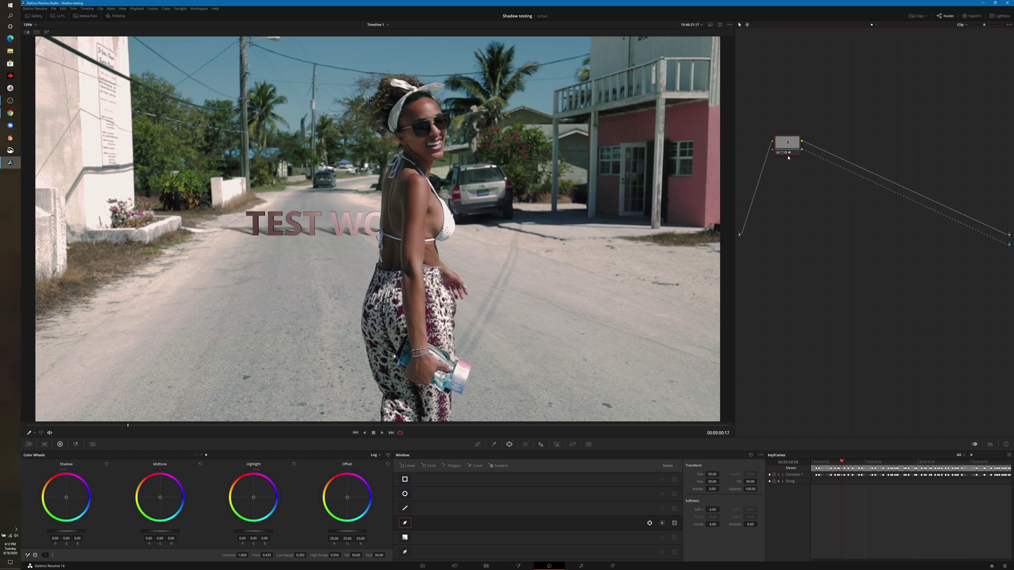
left_click(31, 433)
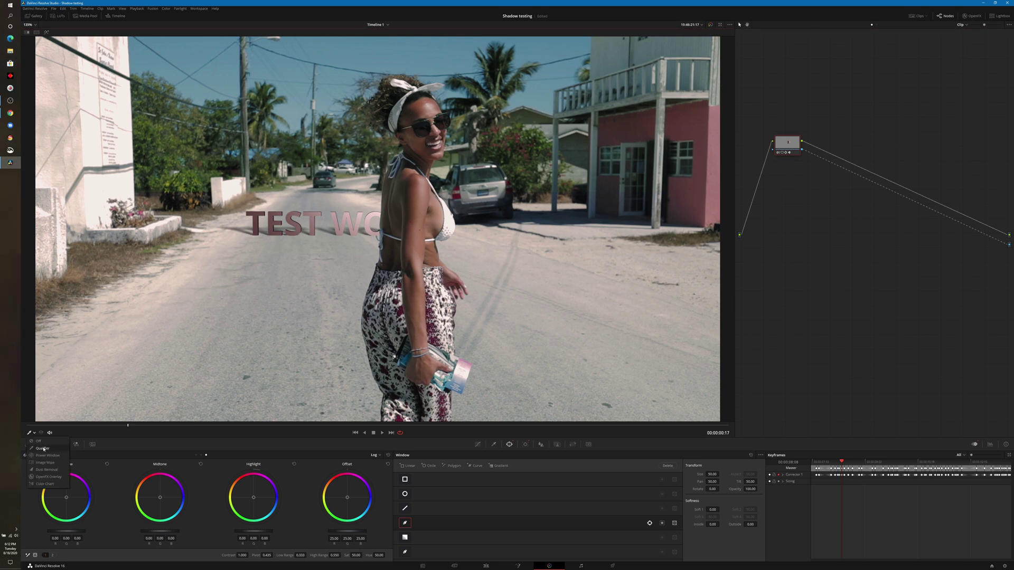